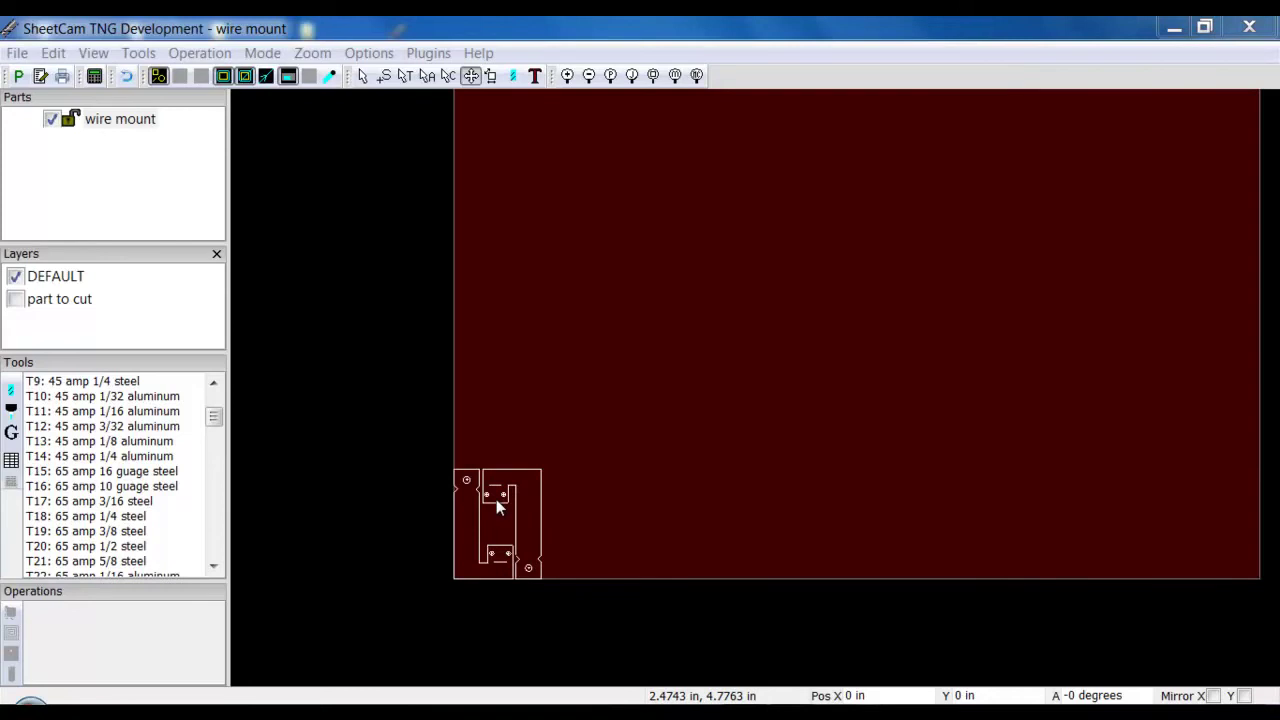
Array the wire mount part to fit the material with 0.2 in gaps, limiting it to 3 rows.
right_click(496, 499)
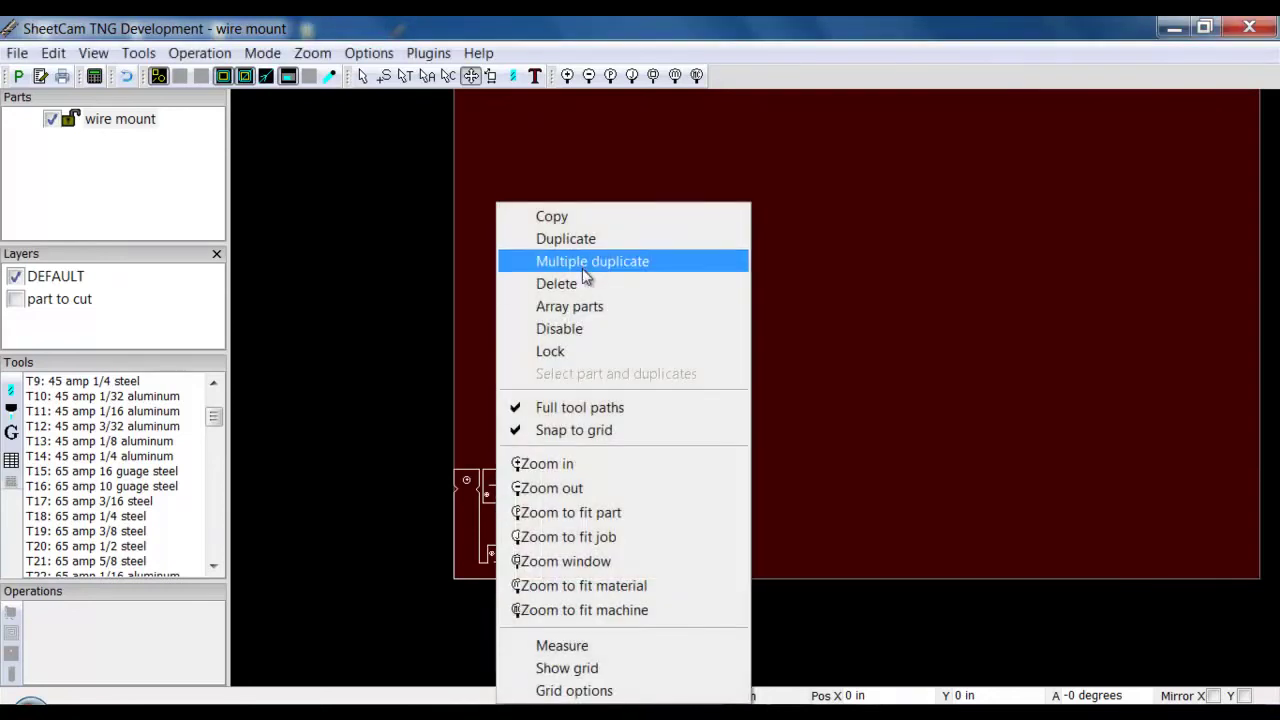
click(585, 307)
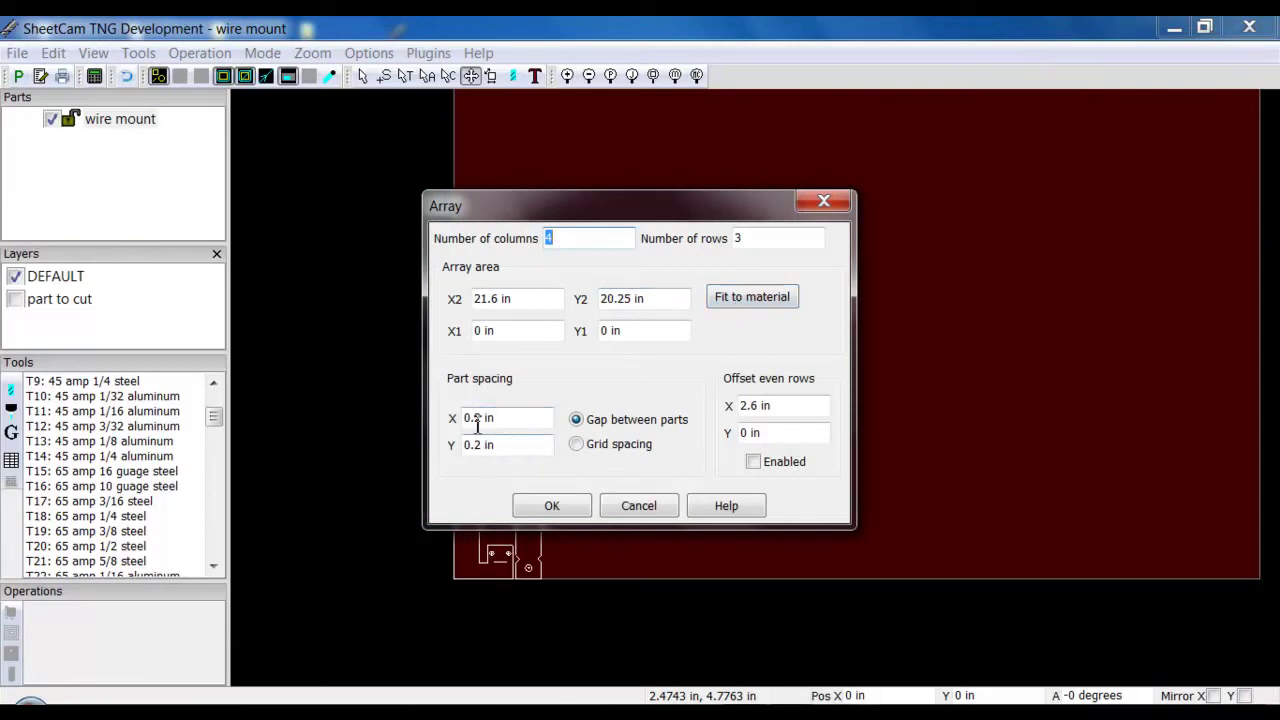
click(757, 304)
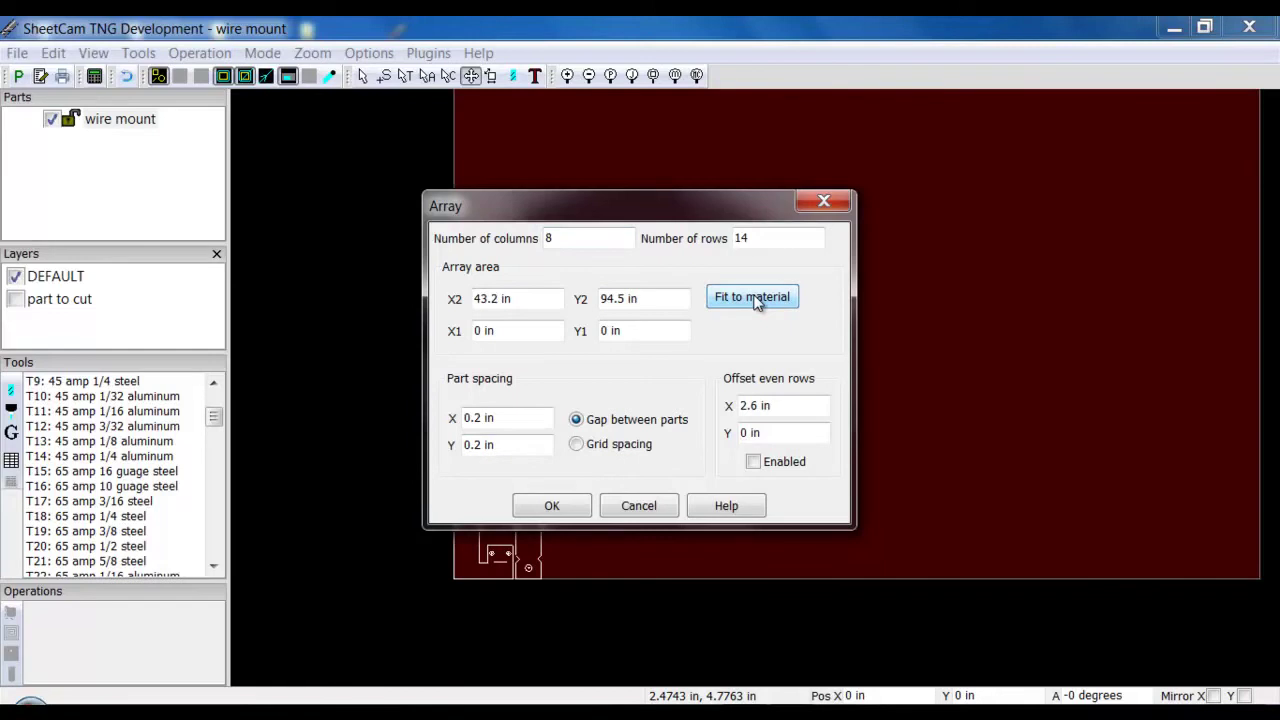
click(757, 237)
key(BackSpace)
key(BackSpace)
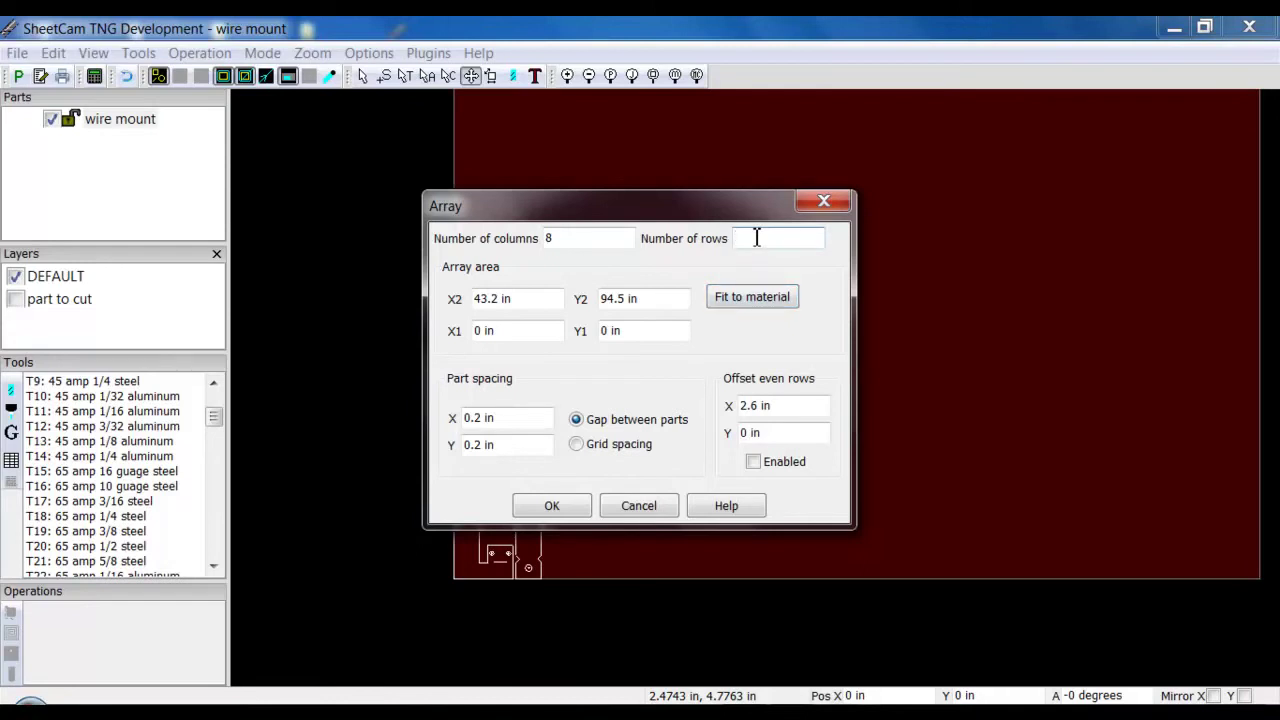
text(3)
click(566, 508)
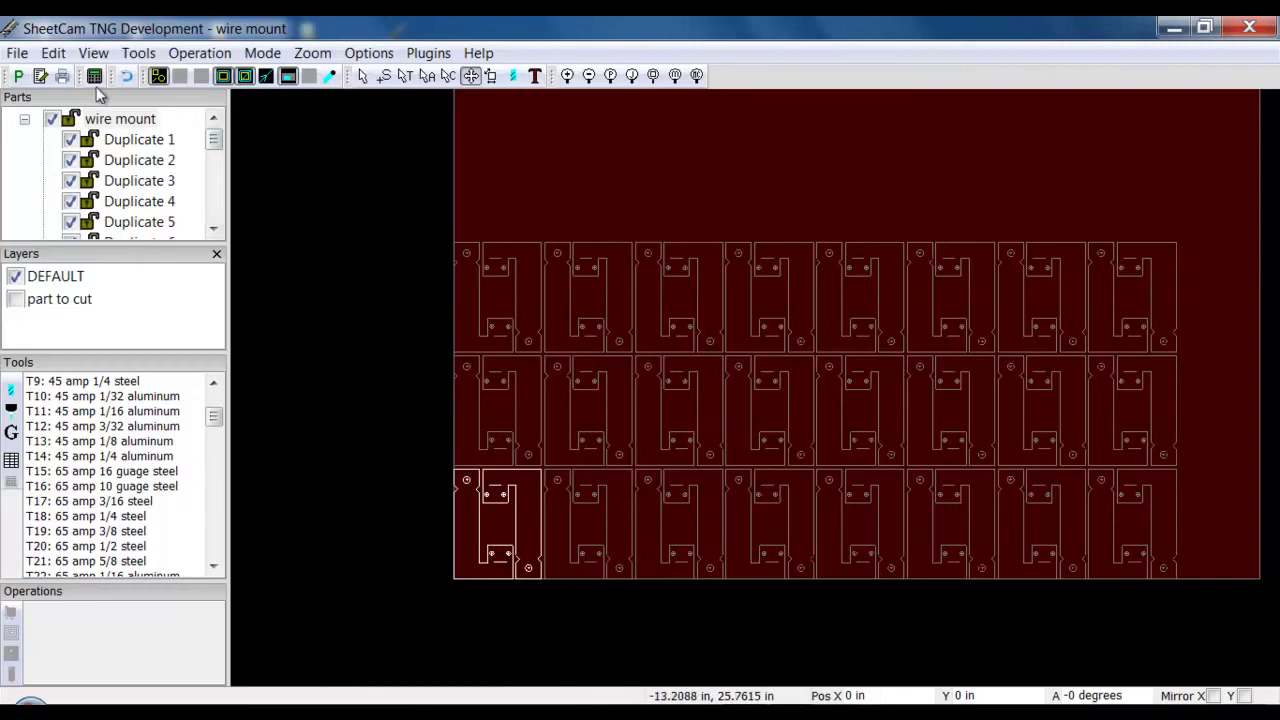
click(25, 120)
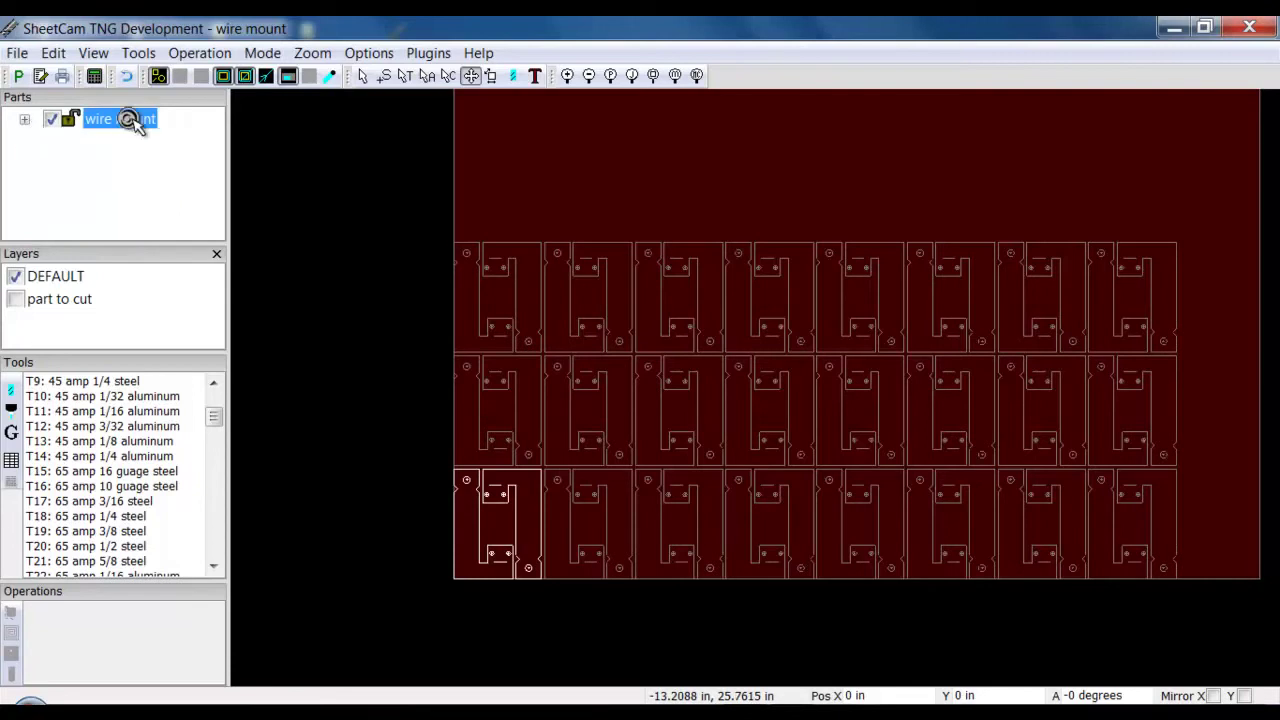
Create a new part and import the bracket 1 drawing into it with inch scaling and the lower-left drawing position.
click(18, 55)
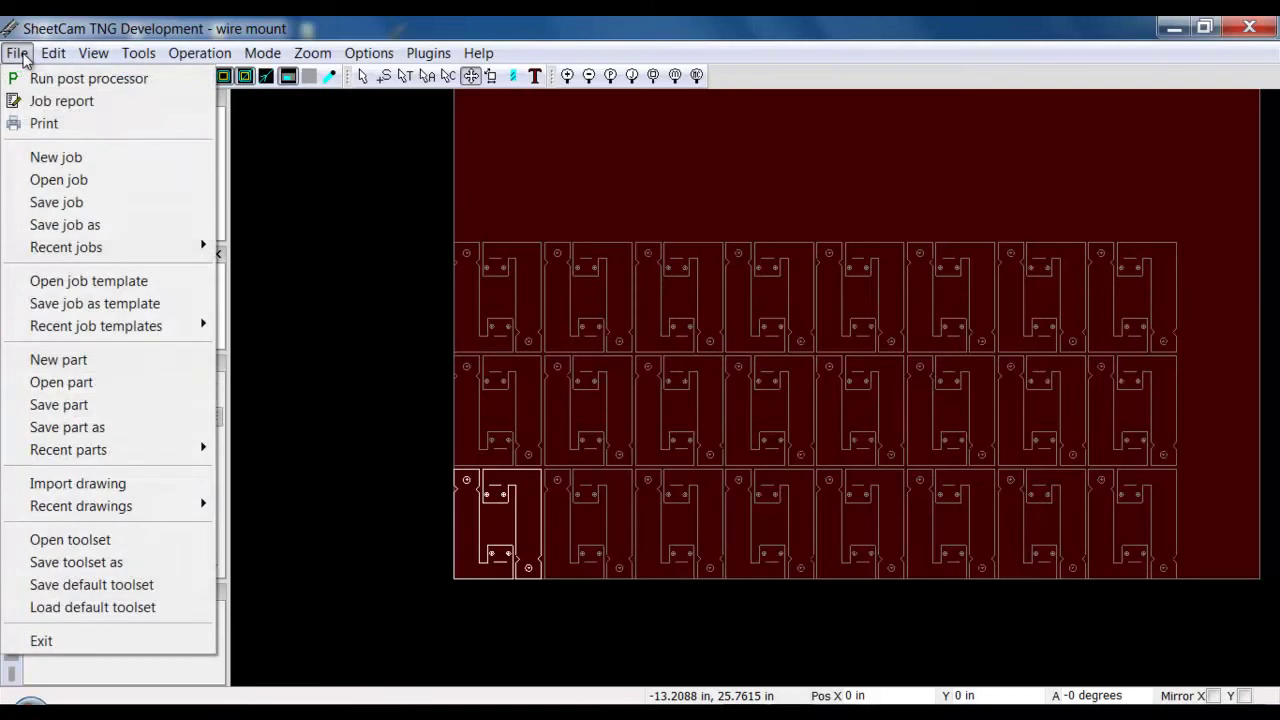
click(78, 362)
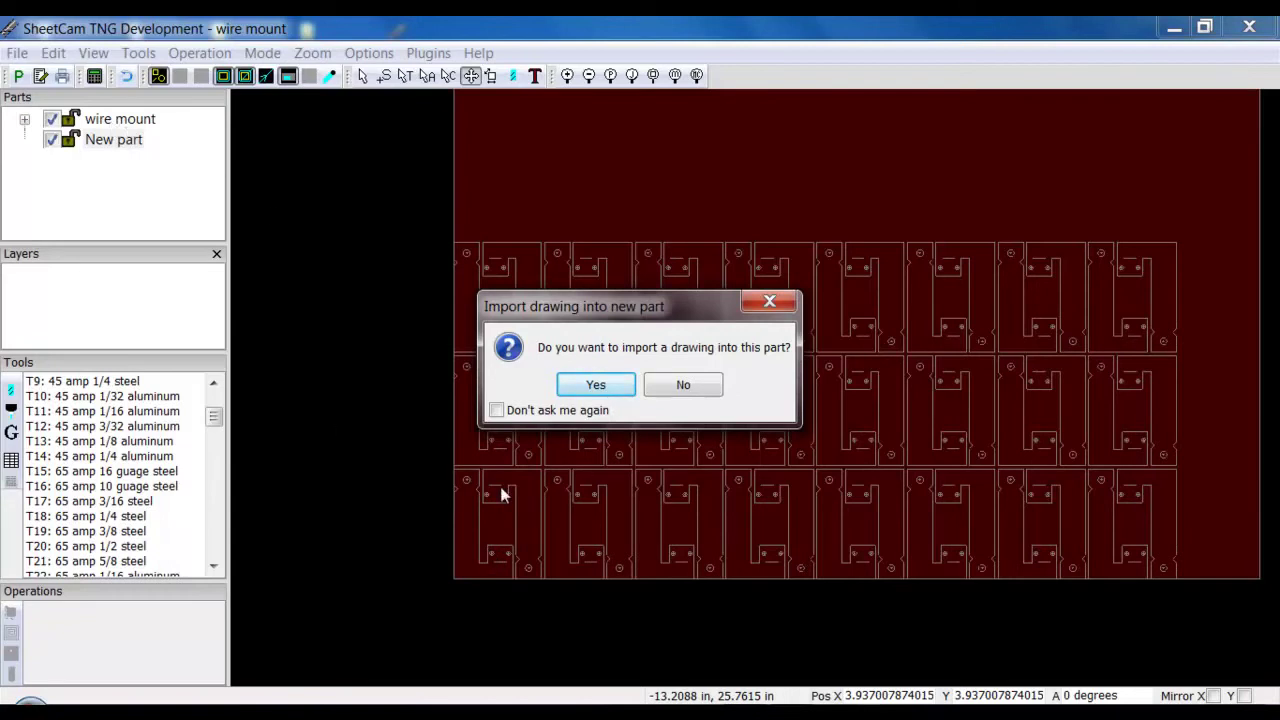
click(592, 387)
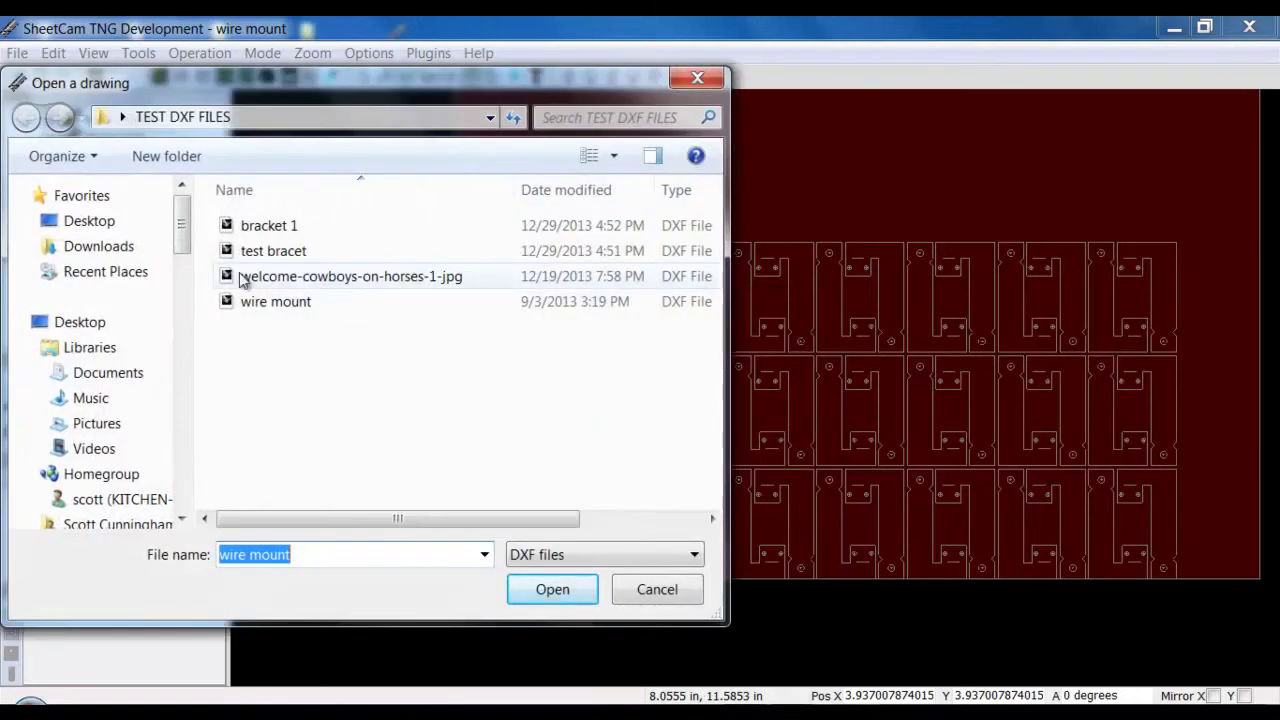
click(265, 228)
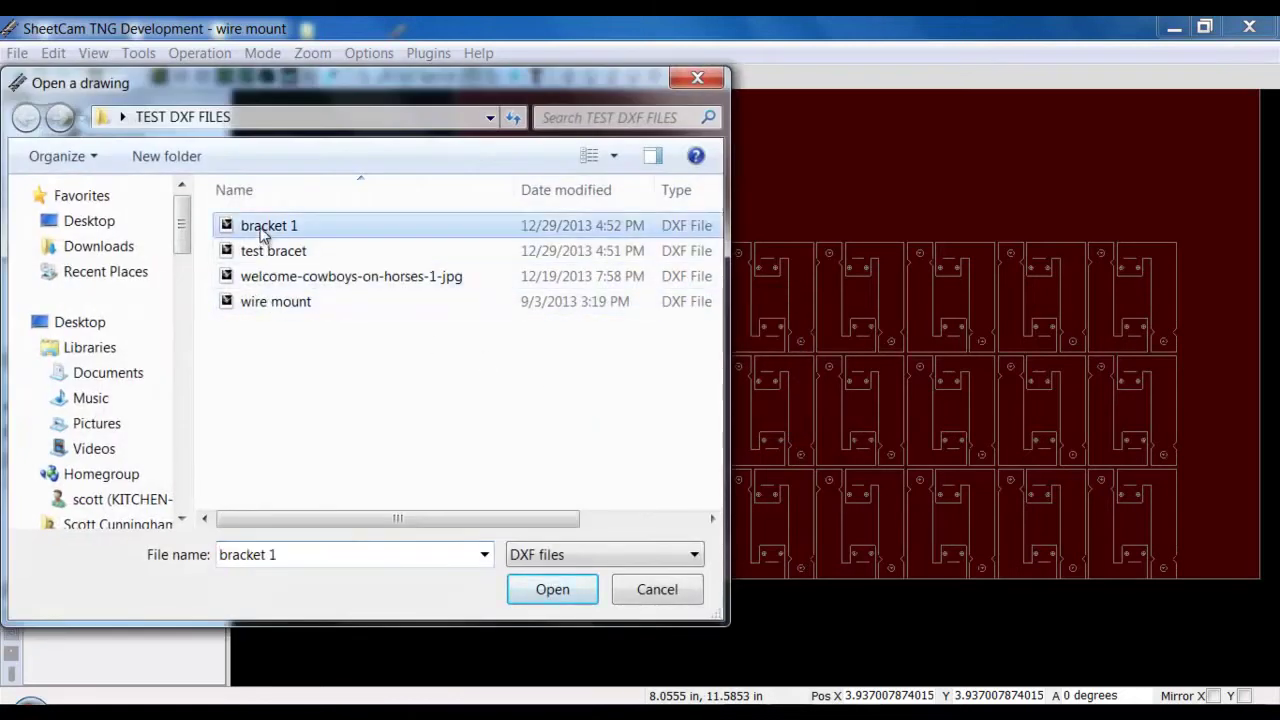
click(577, 589)
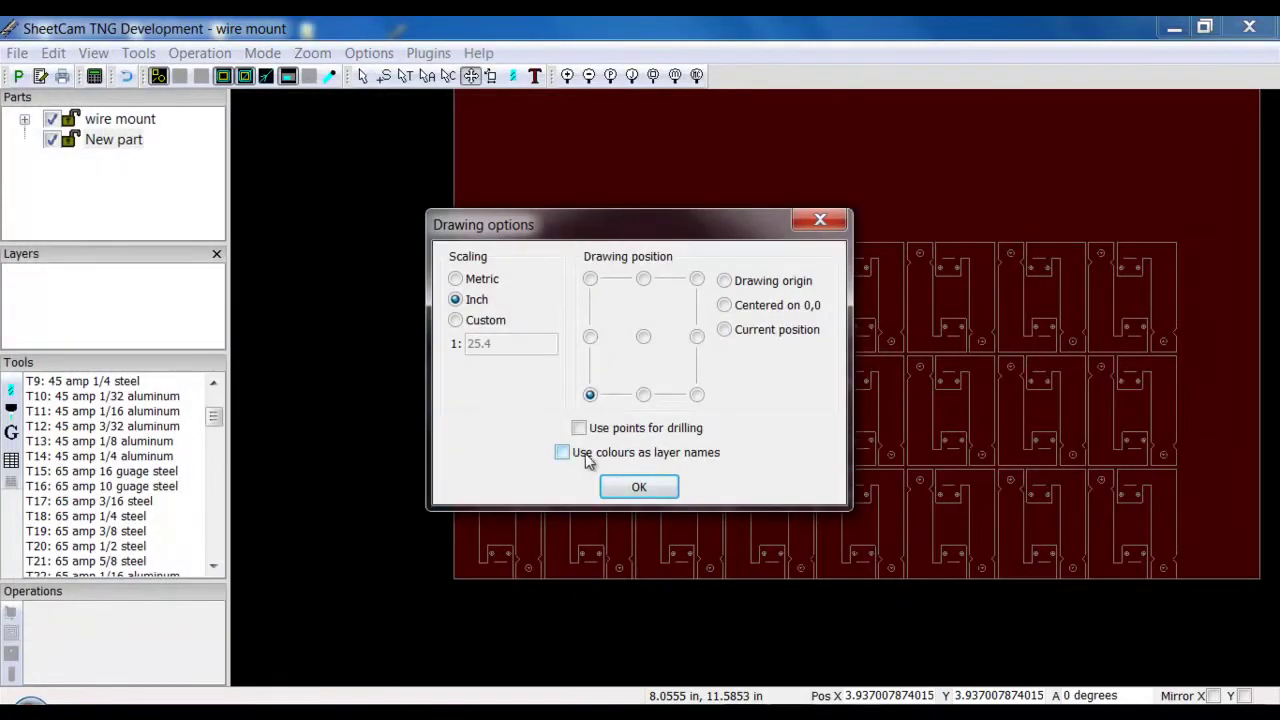
click(641, 490)
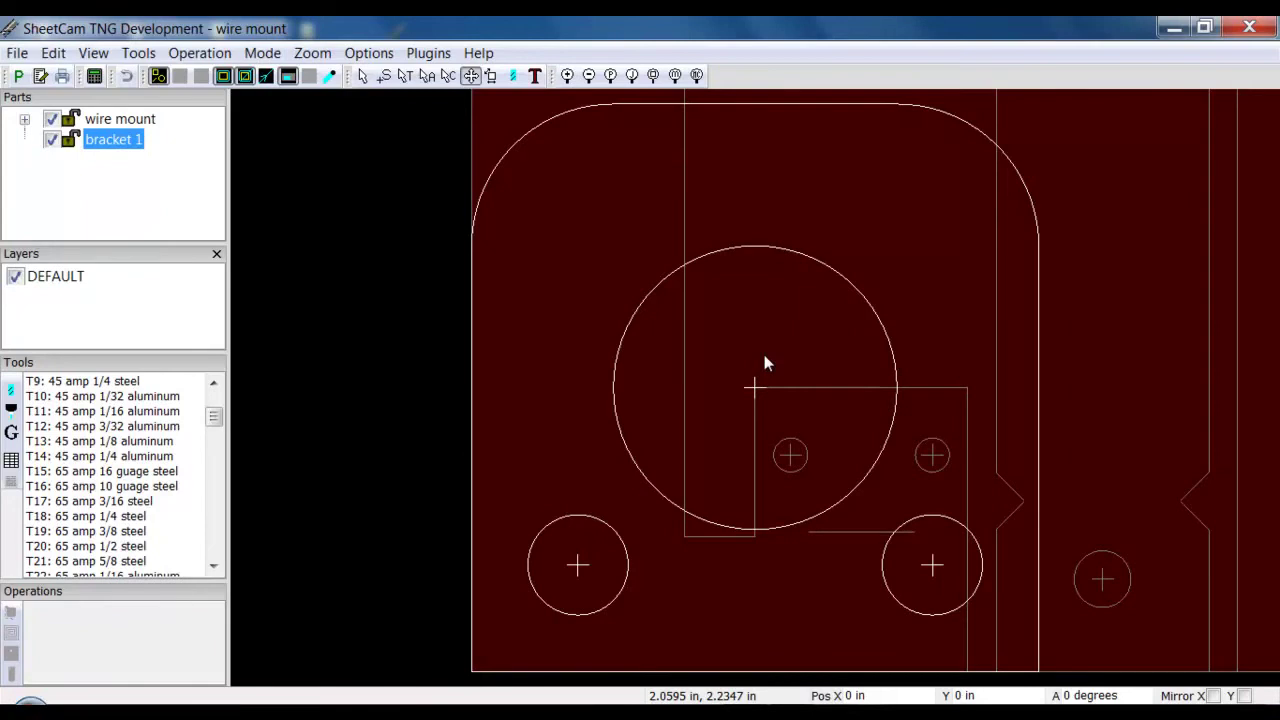
Move bracket 1 above the wire mount rows along the sheet's left edge, to X 0 and Y about 20.28 in.
scroll(764, 356, down, 5)
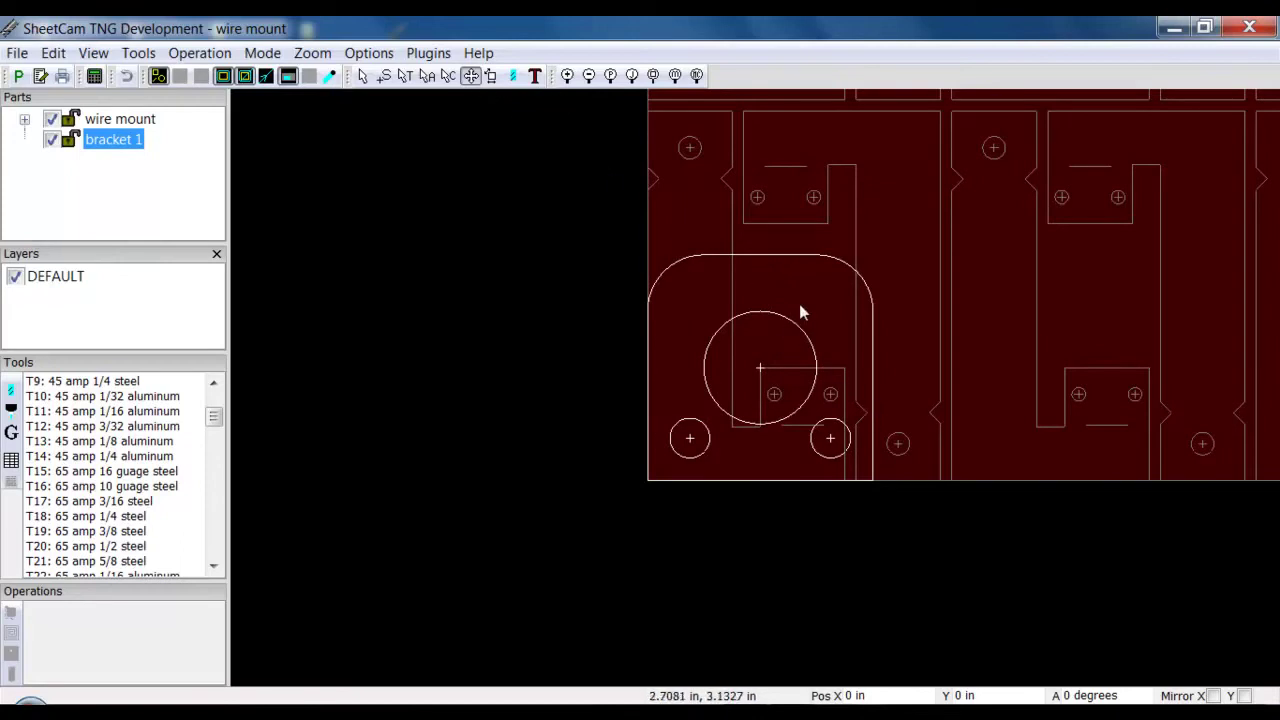
click(822, 283)
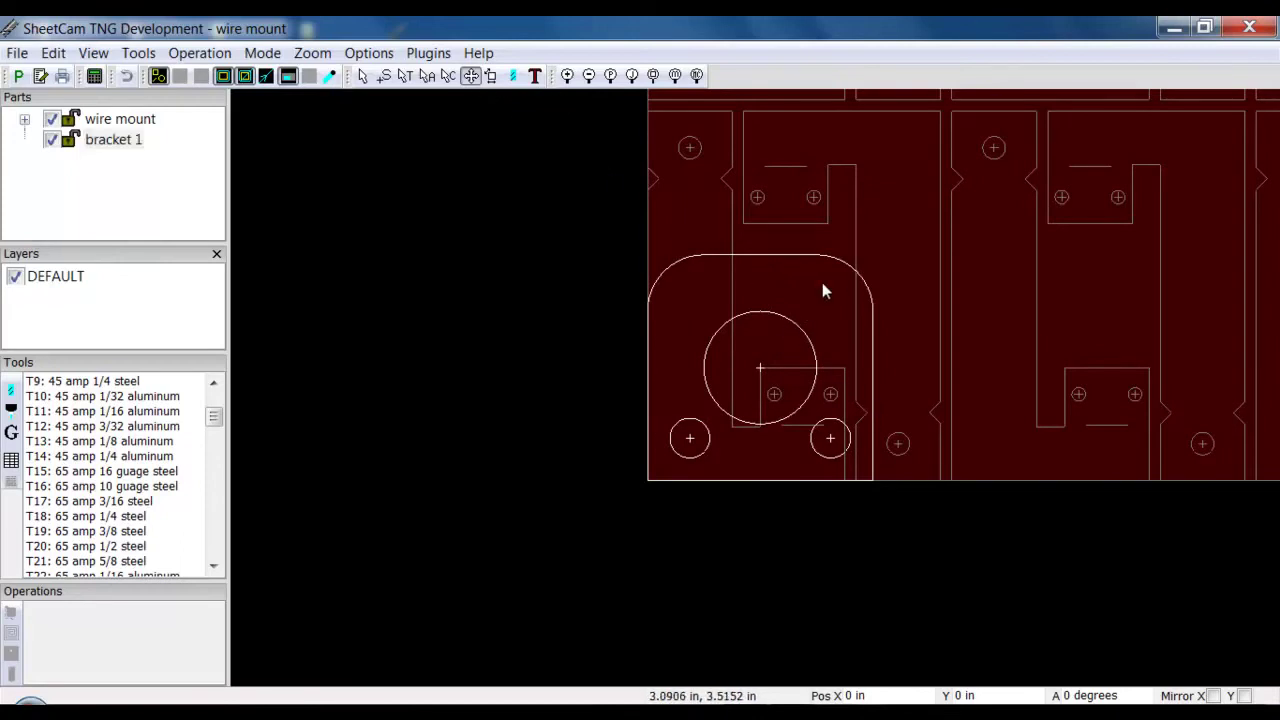
click(866, 328)
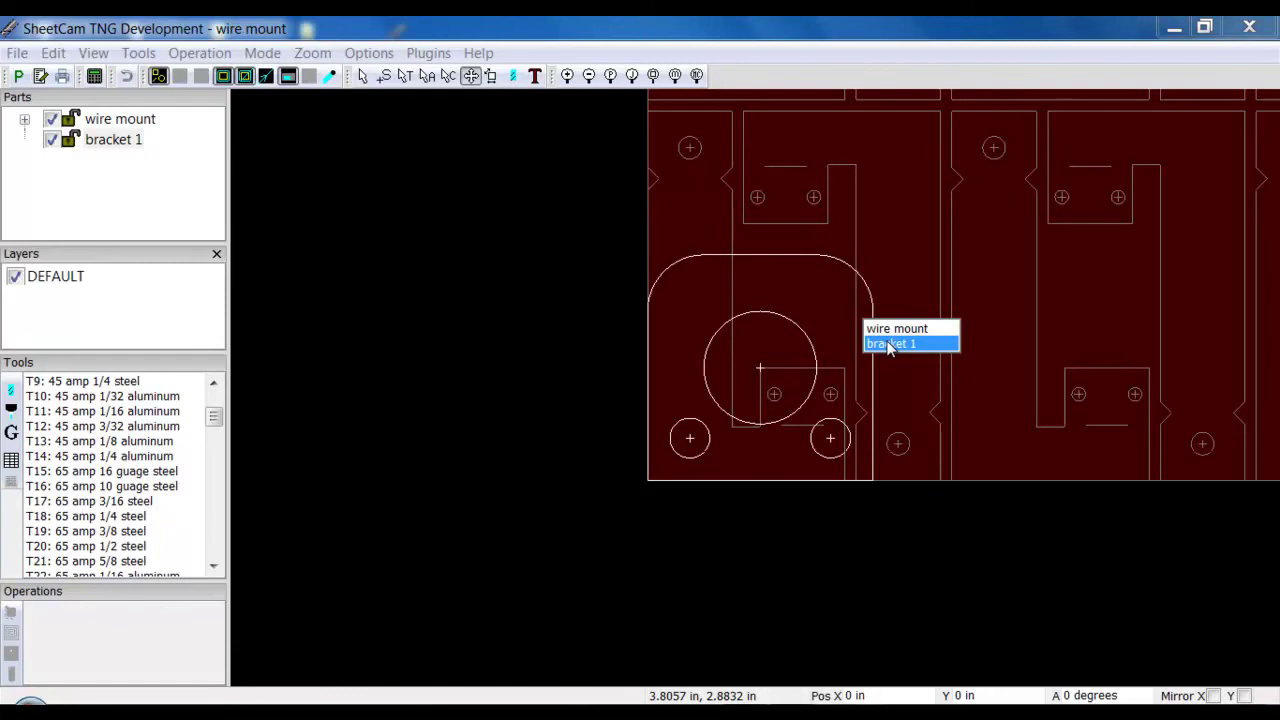
click(889, 344)
drag(889, 346, 882, 223)
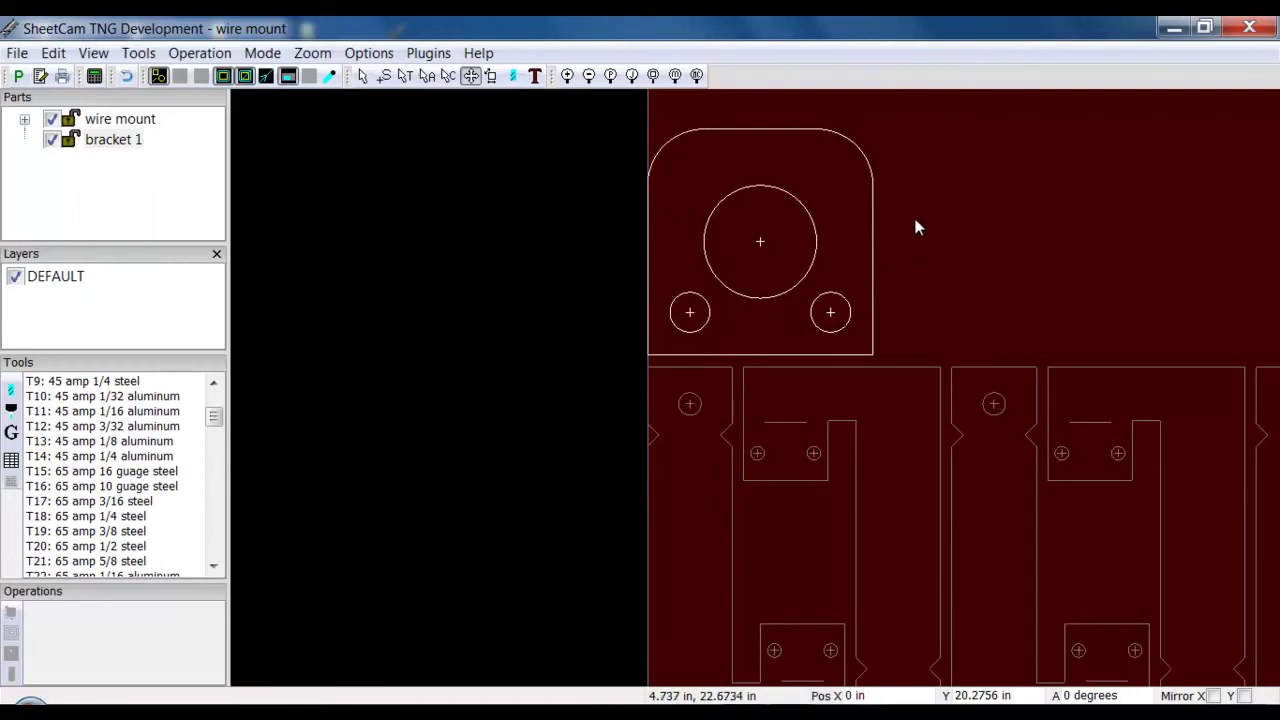
Array bracket 1 to fit the material with 0.2 in gaps, limiting it to 2 rows.
scroll(908, 238, down, 4)
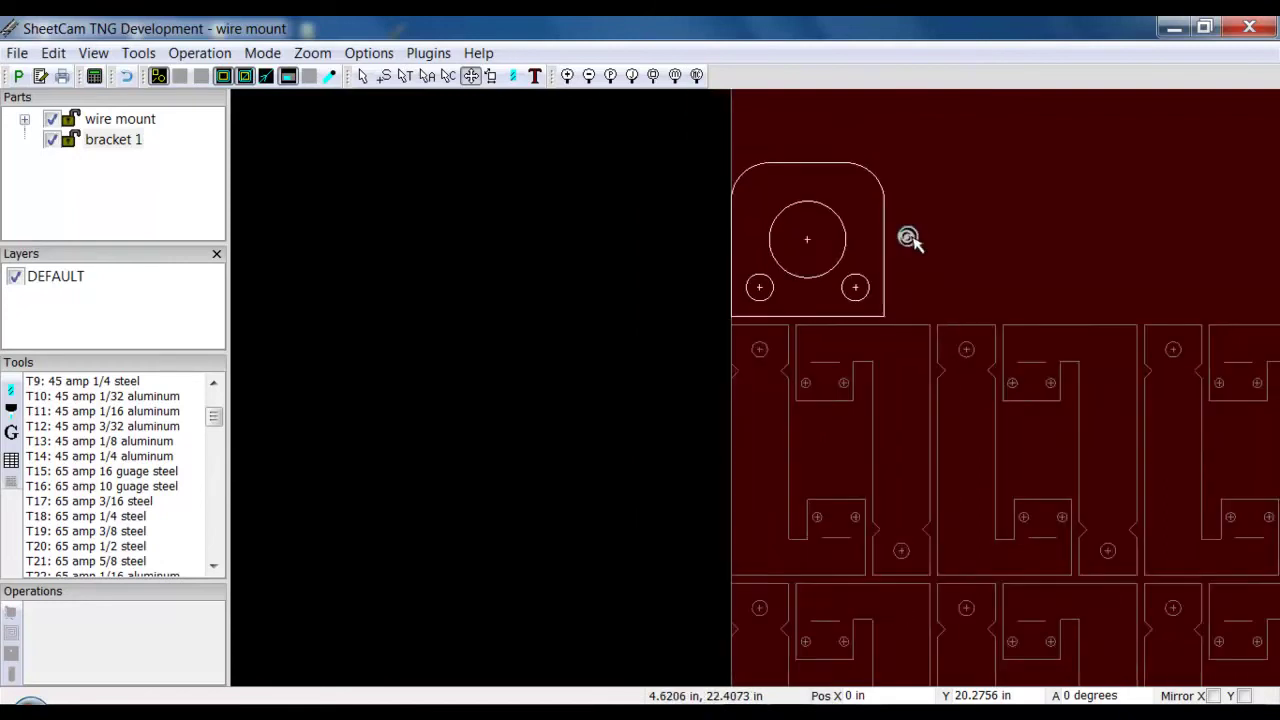
scroll(910, 237, down, 3)
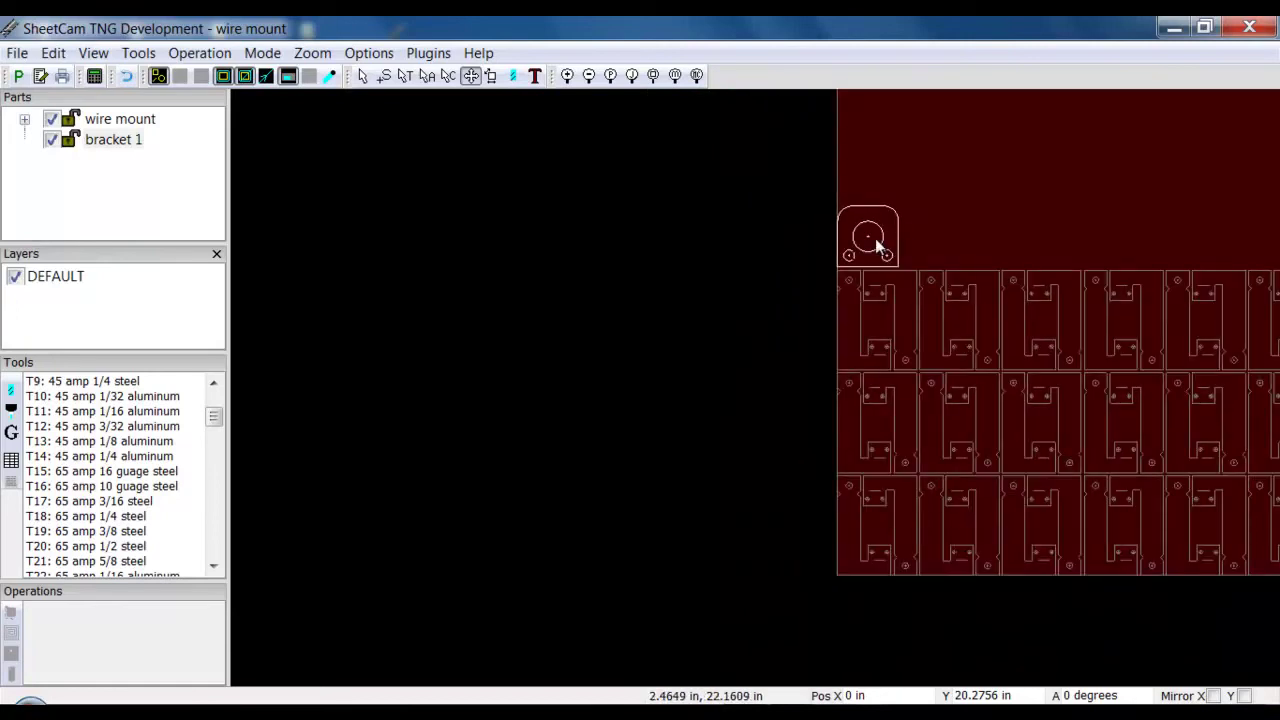
right_click(908, 214)
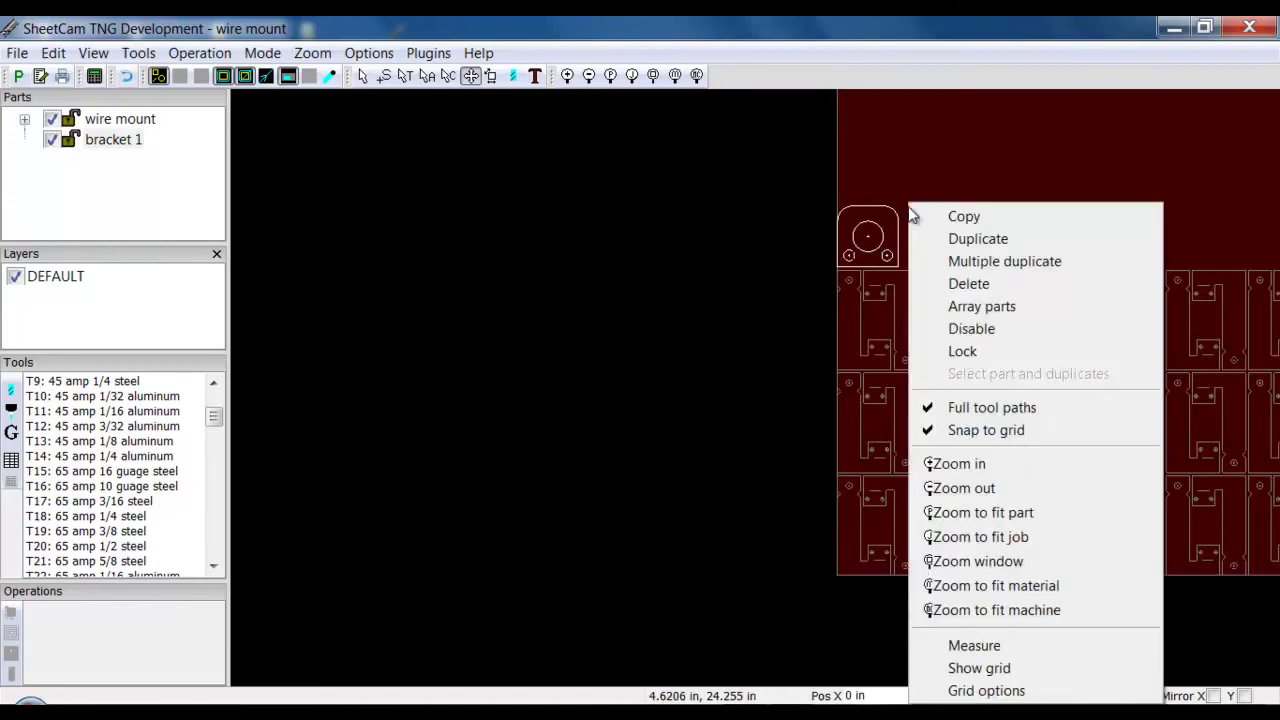
click(968, 306)
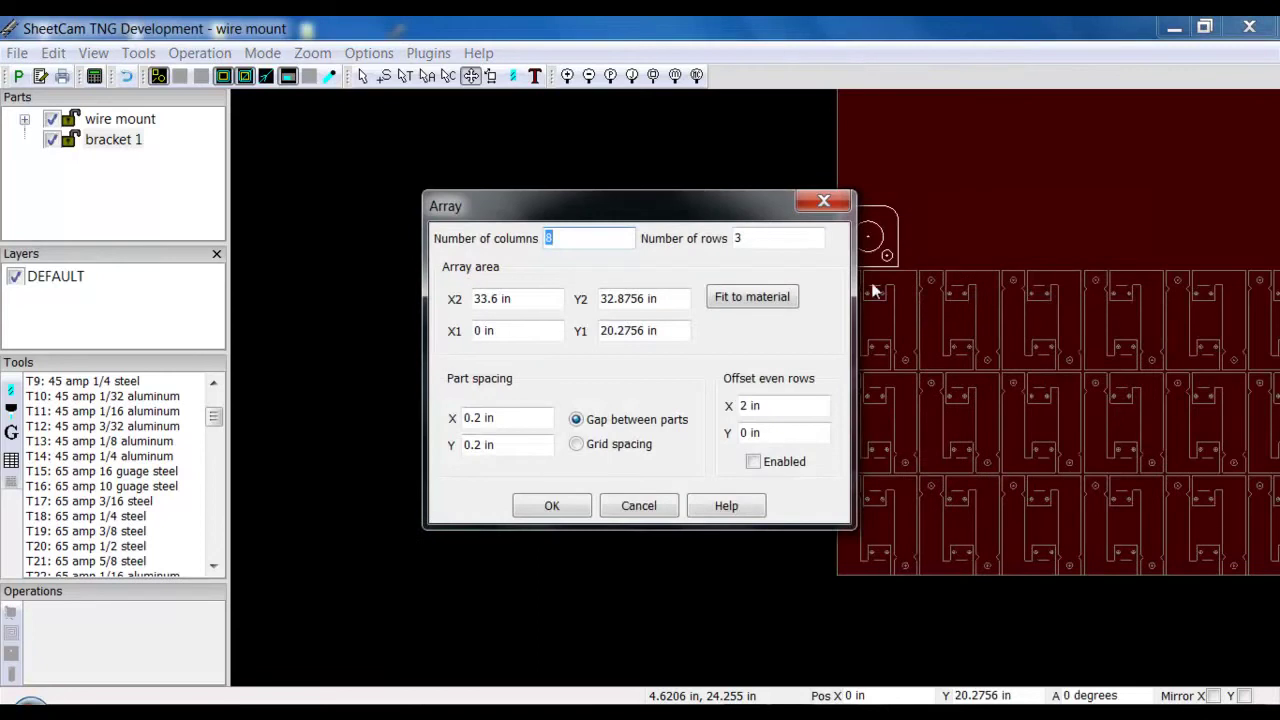
click(763, 297)
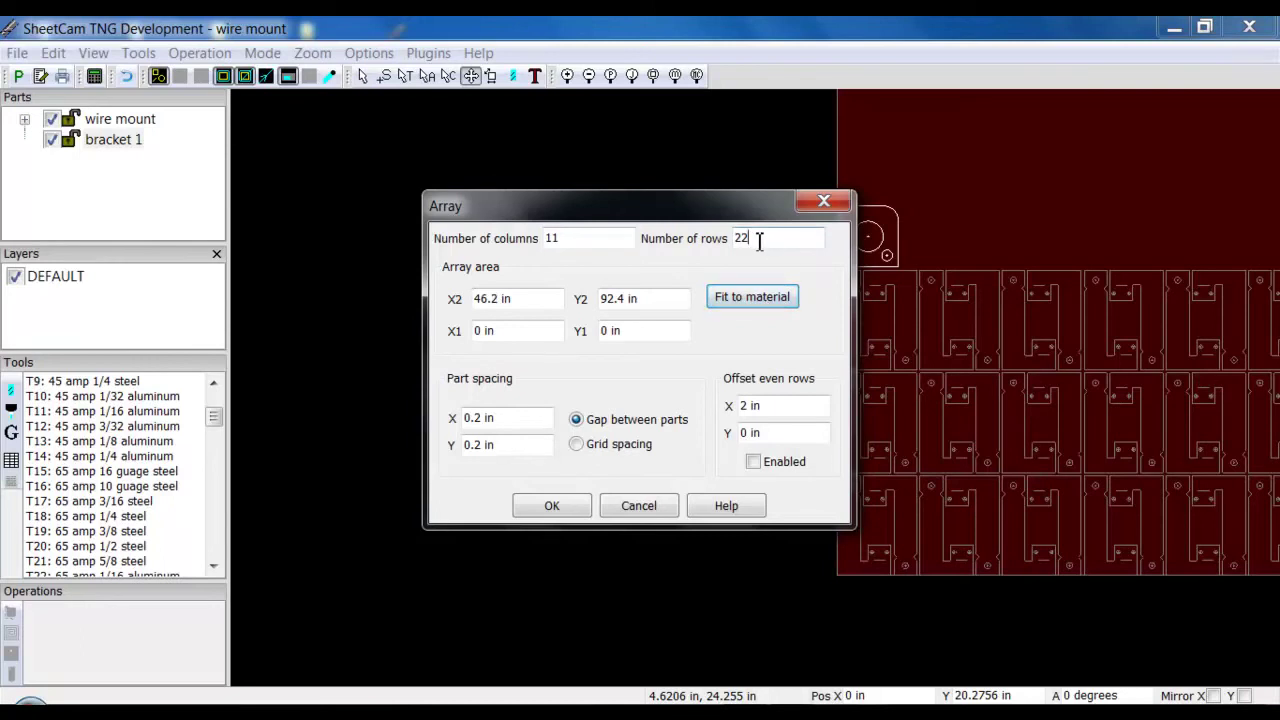
key(BackSpace)
click(551, 507)
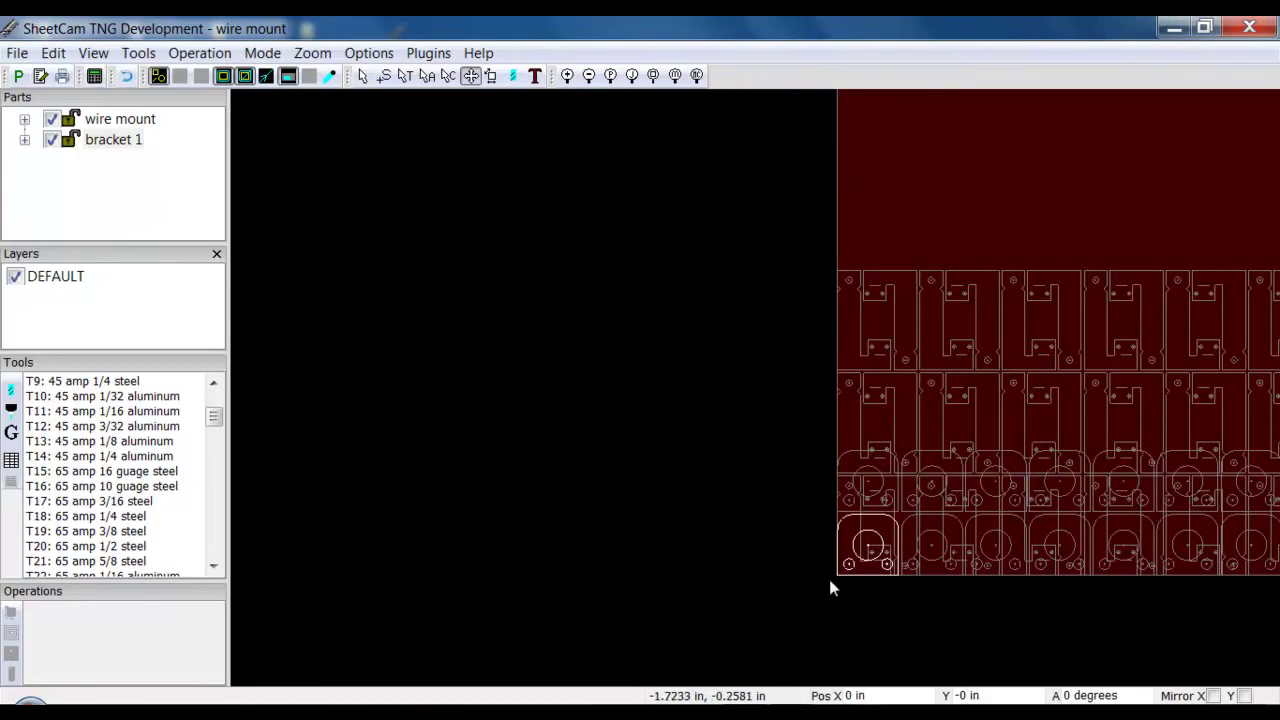
Select bracket 1 with all its duplicates and move the array above the wire mount rows, to X 0 and Y about 20.47 in.
click(362, 75)
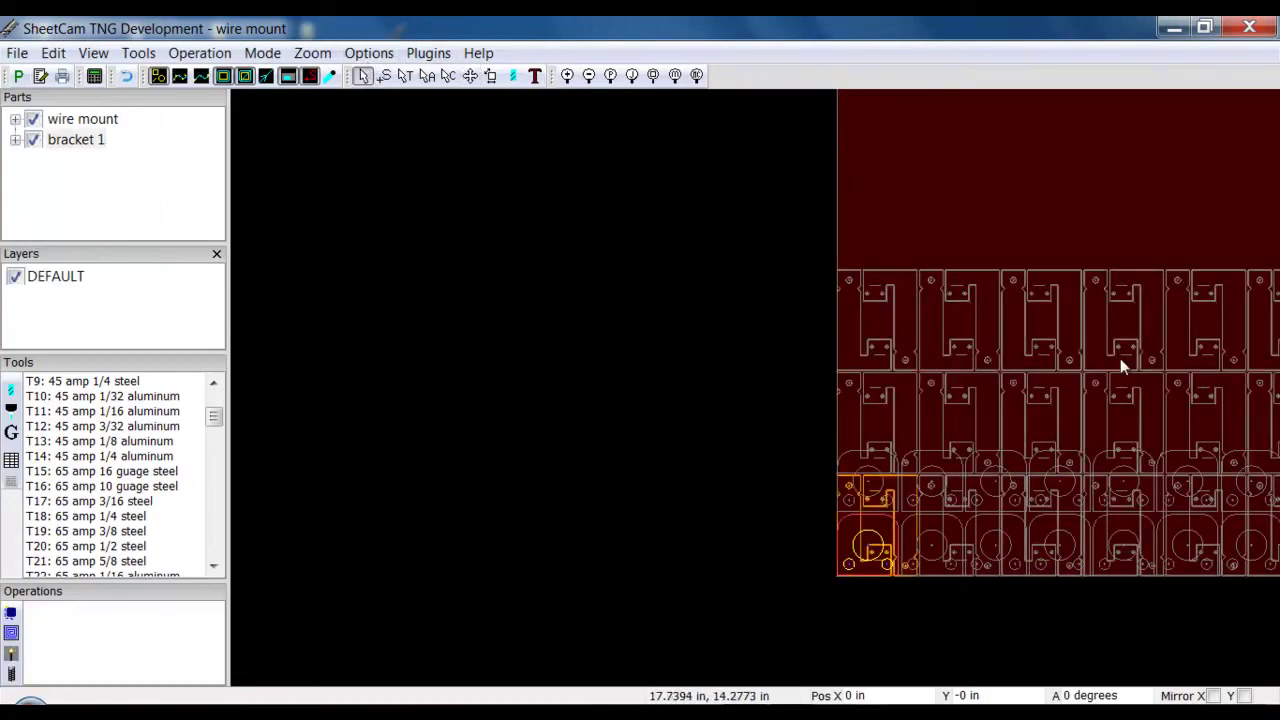
middle_drag(1113, 347, 663, 360)
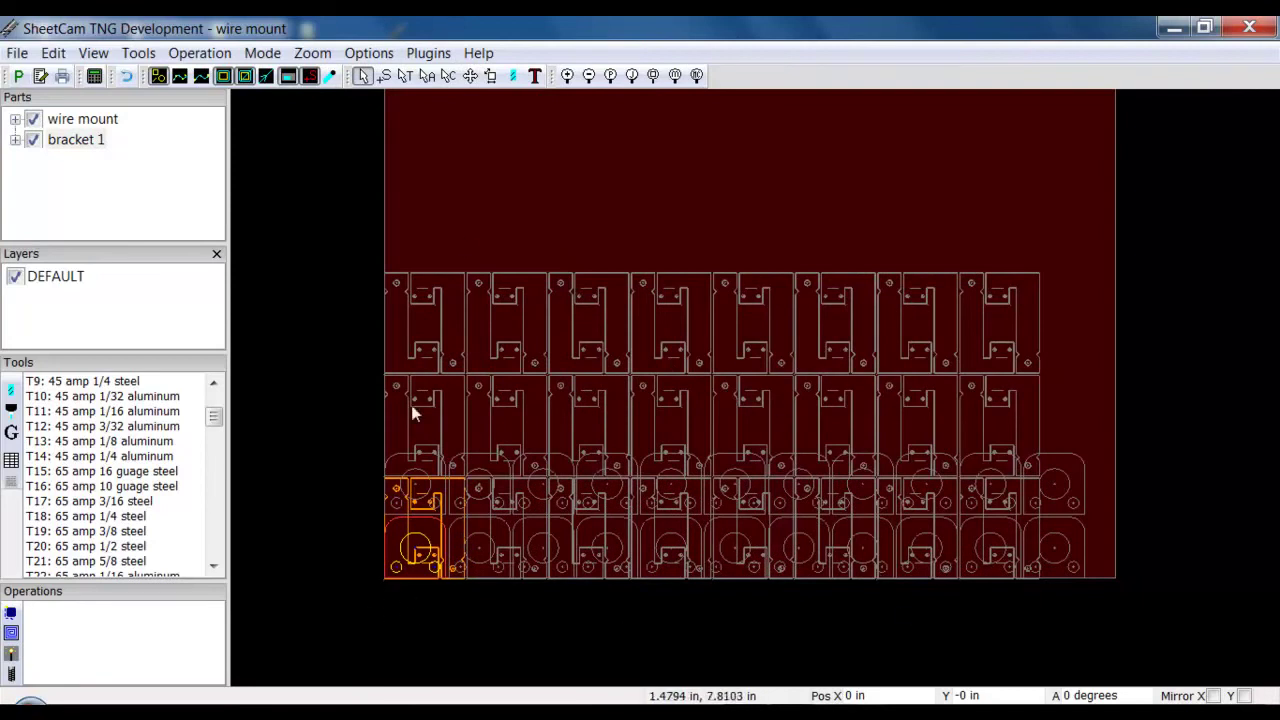
click(472, 77)
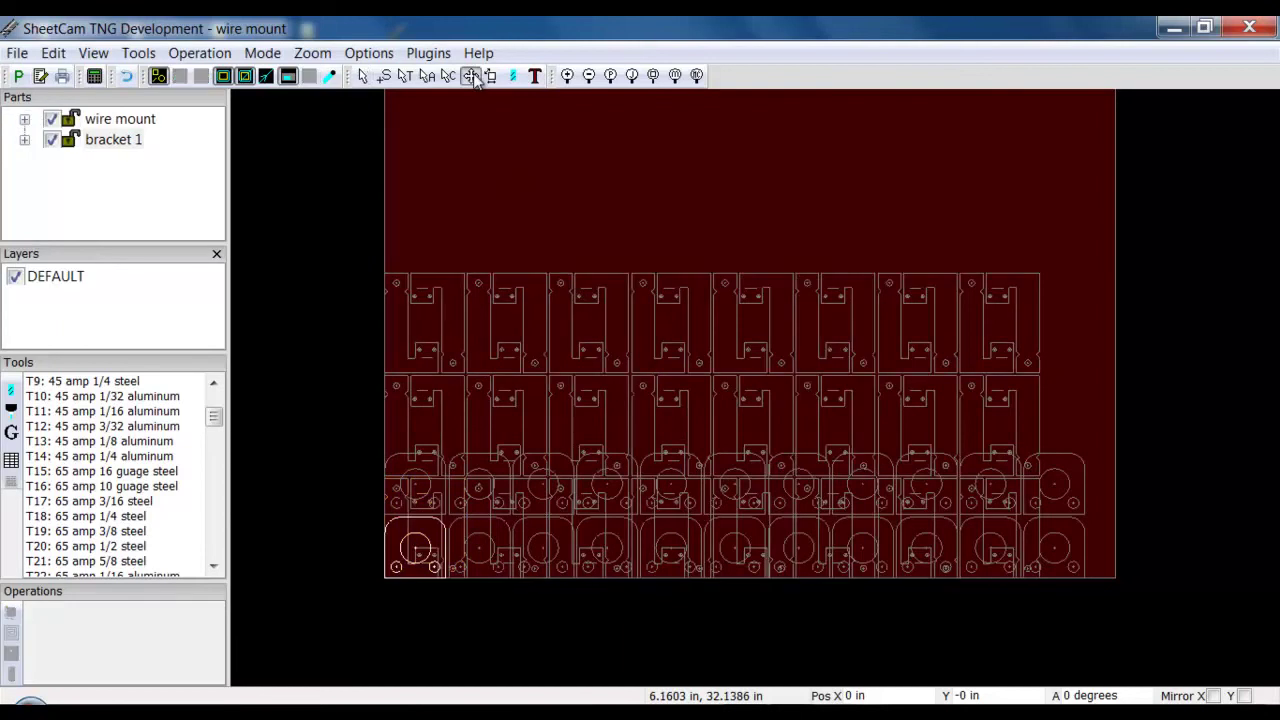
click(117, 142)
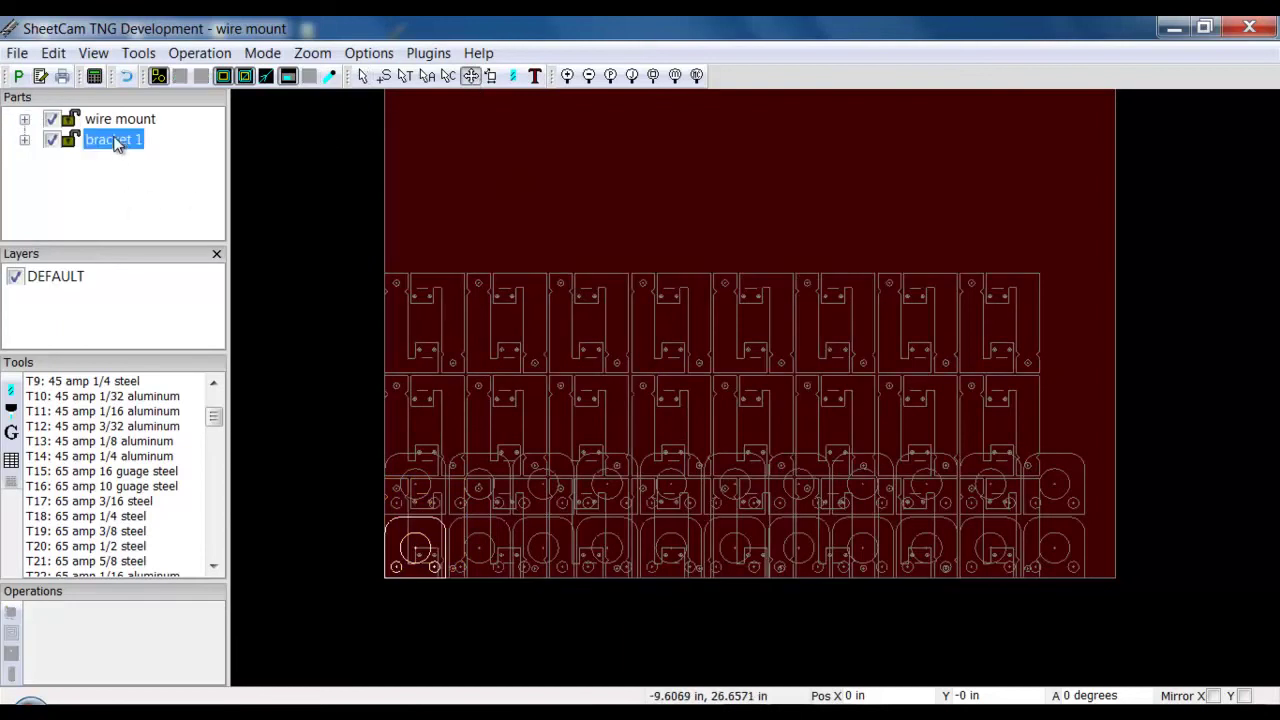
right_click(336, 544)
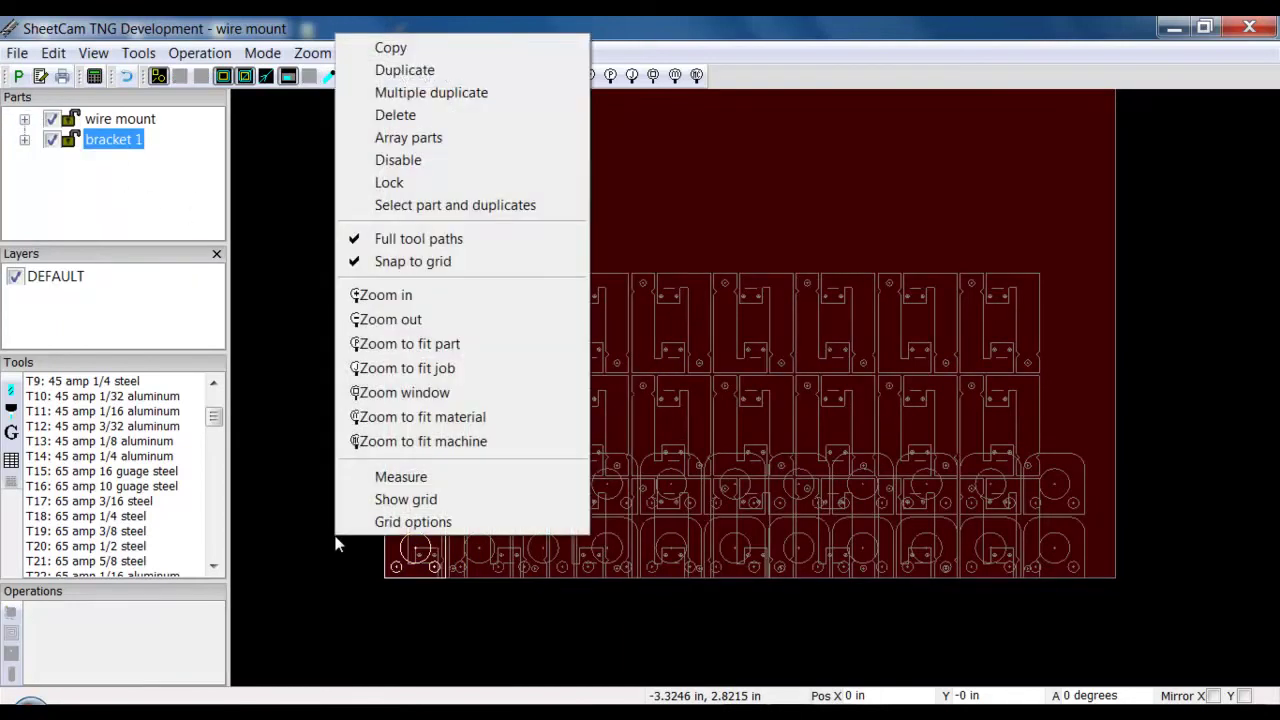
click(497, 205)
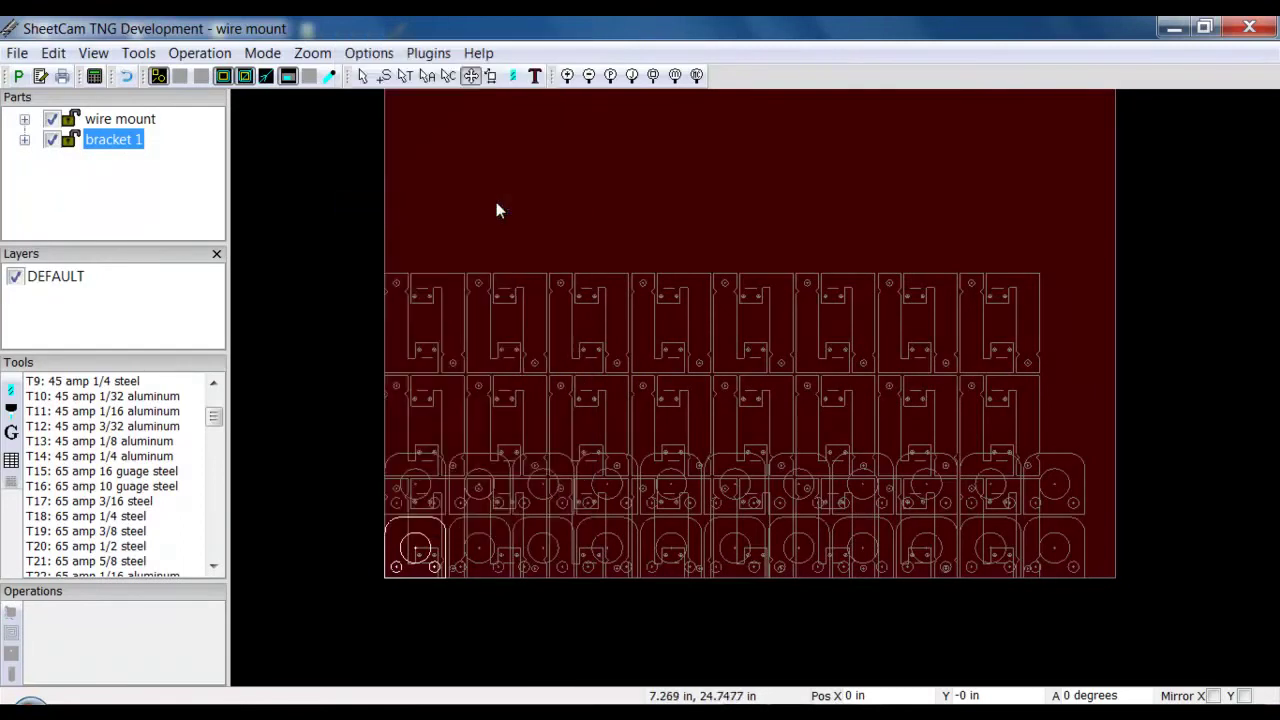
click(444, 532)
click(458, 553)
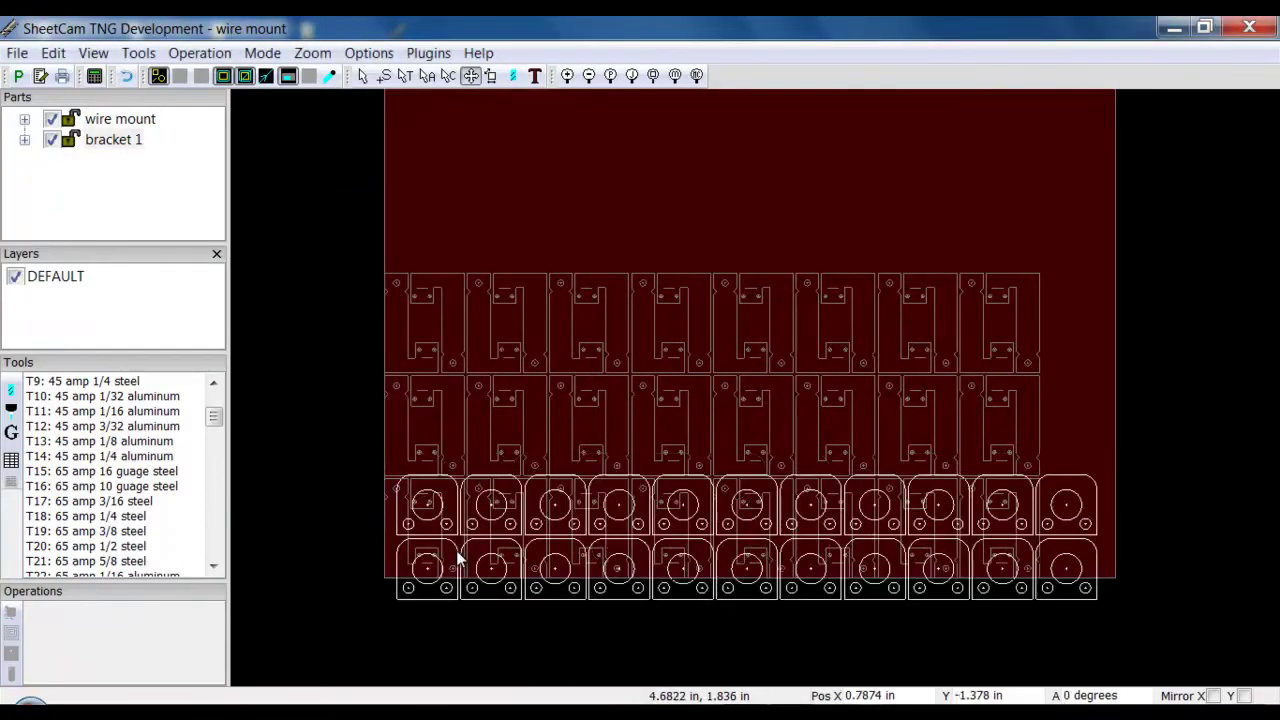
click(458, 558)
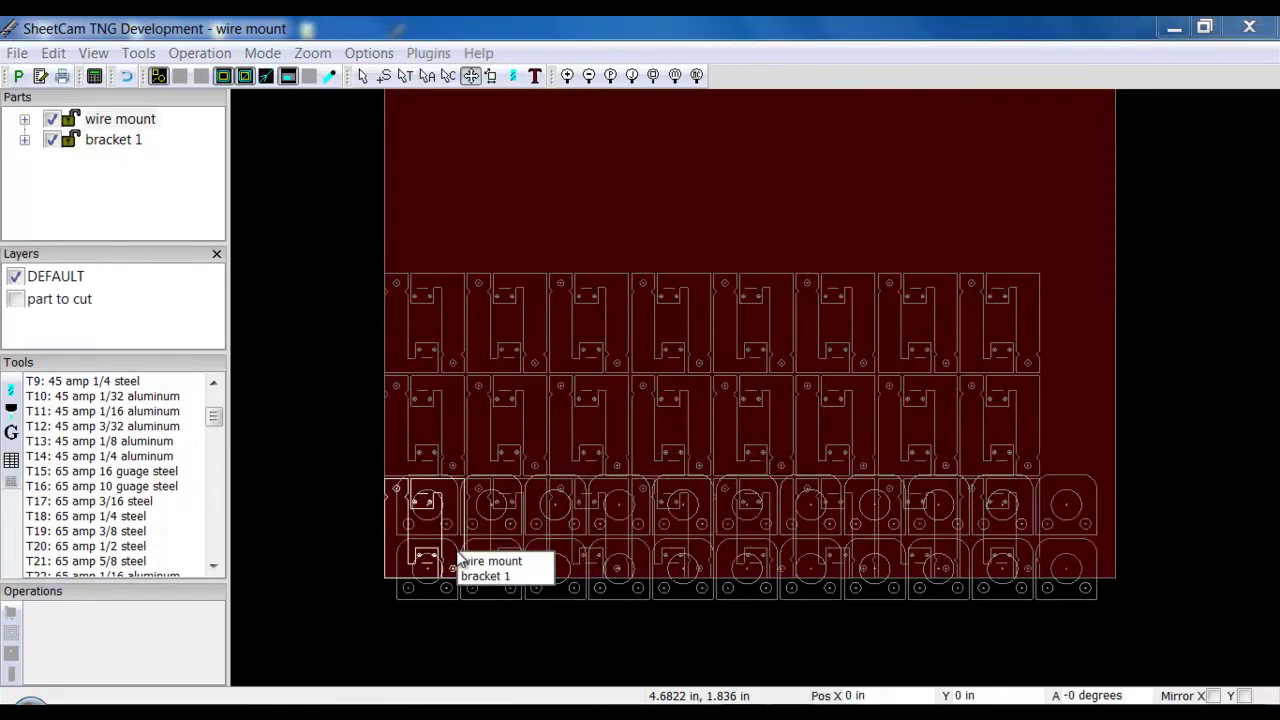
click(451, 601)
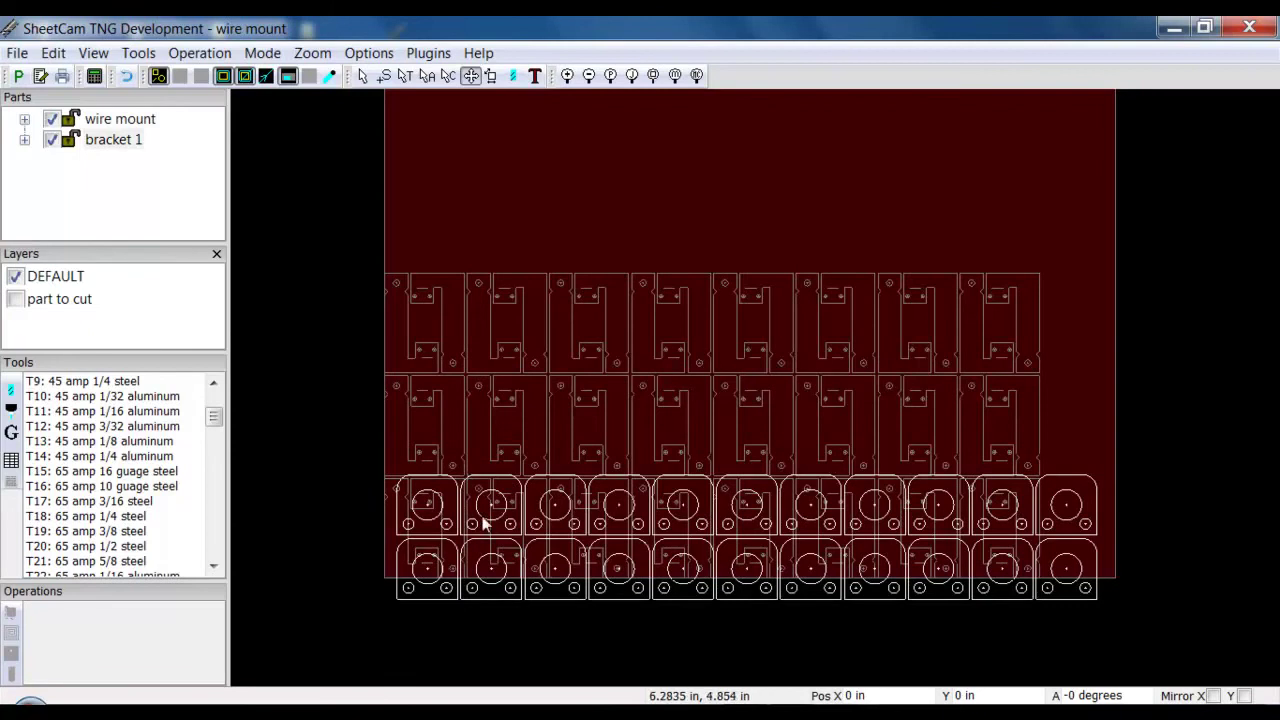
drag(457, 597, 447, 263)
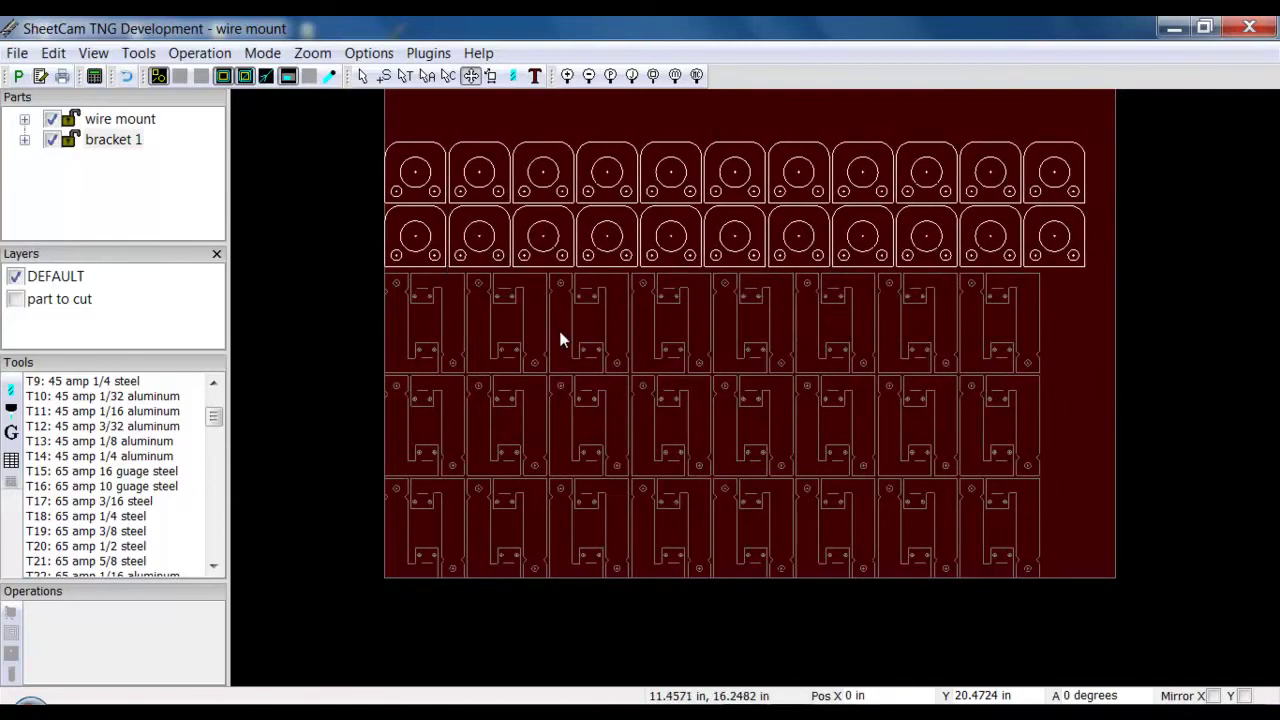
Undo the moves of the bracket array and the array itself, back to a single bracket 1.
click(127, 80)
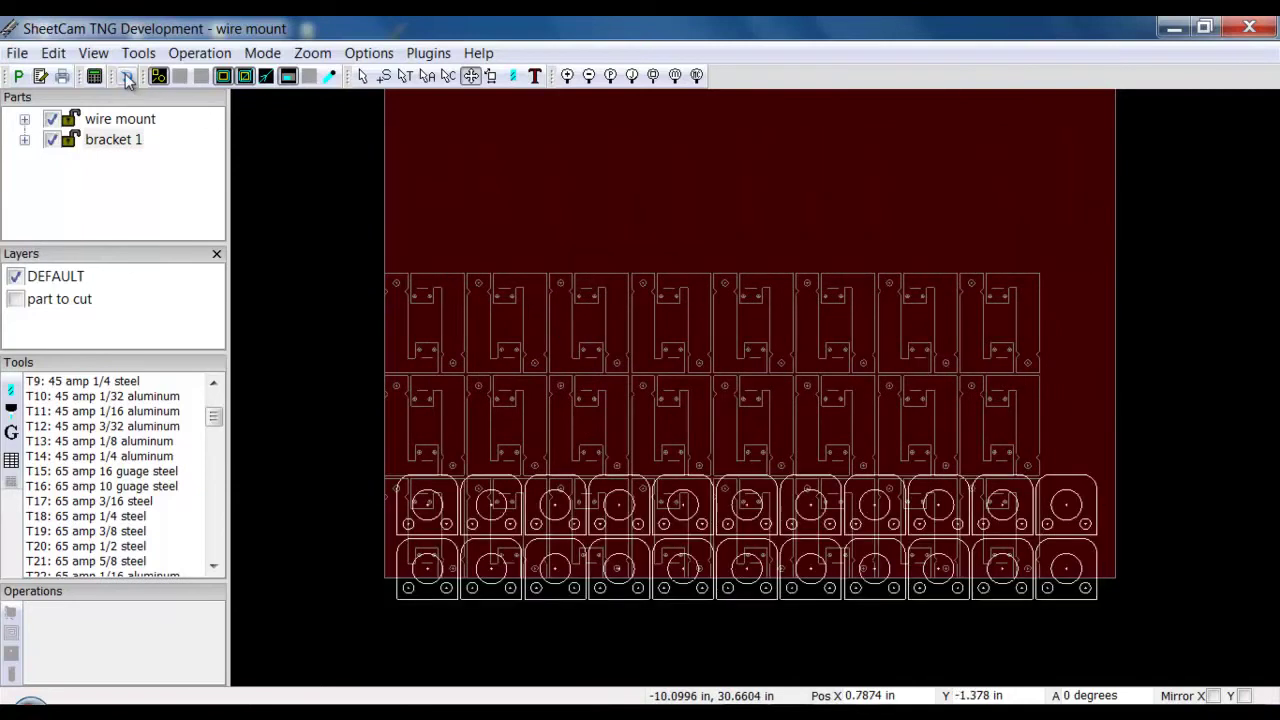
click(127, 80)
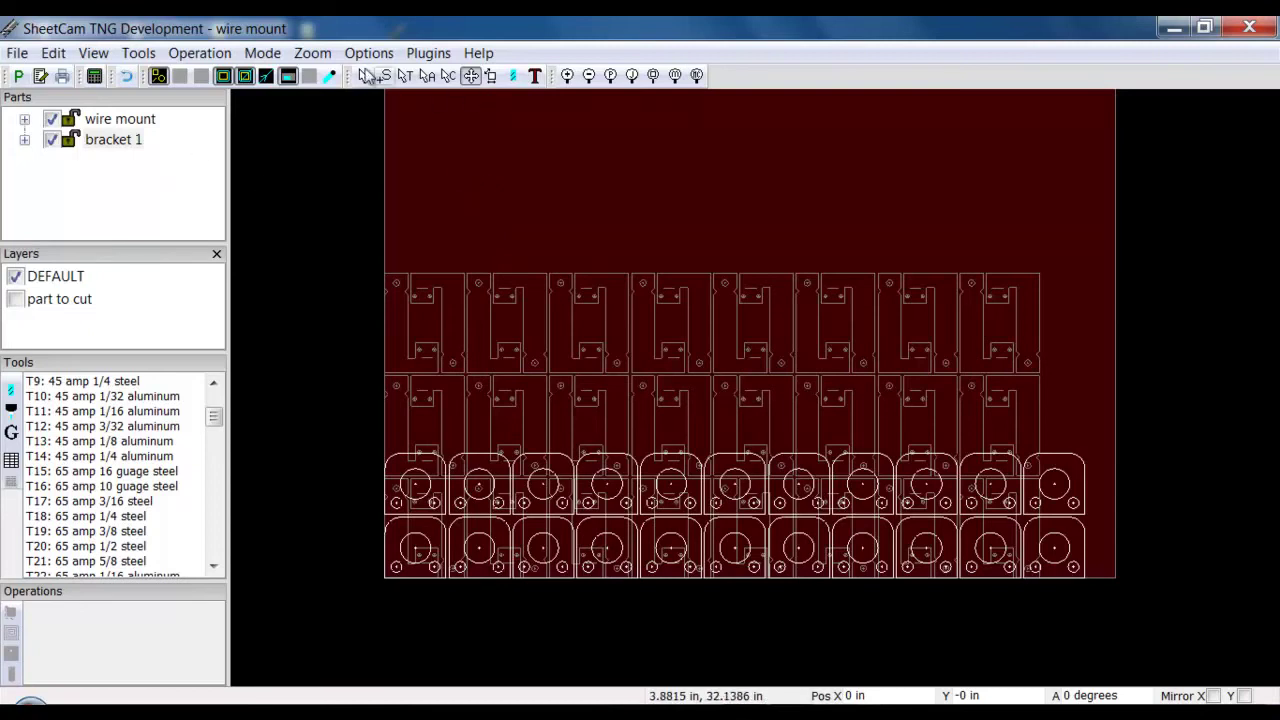
click(127, 76)
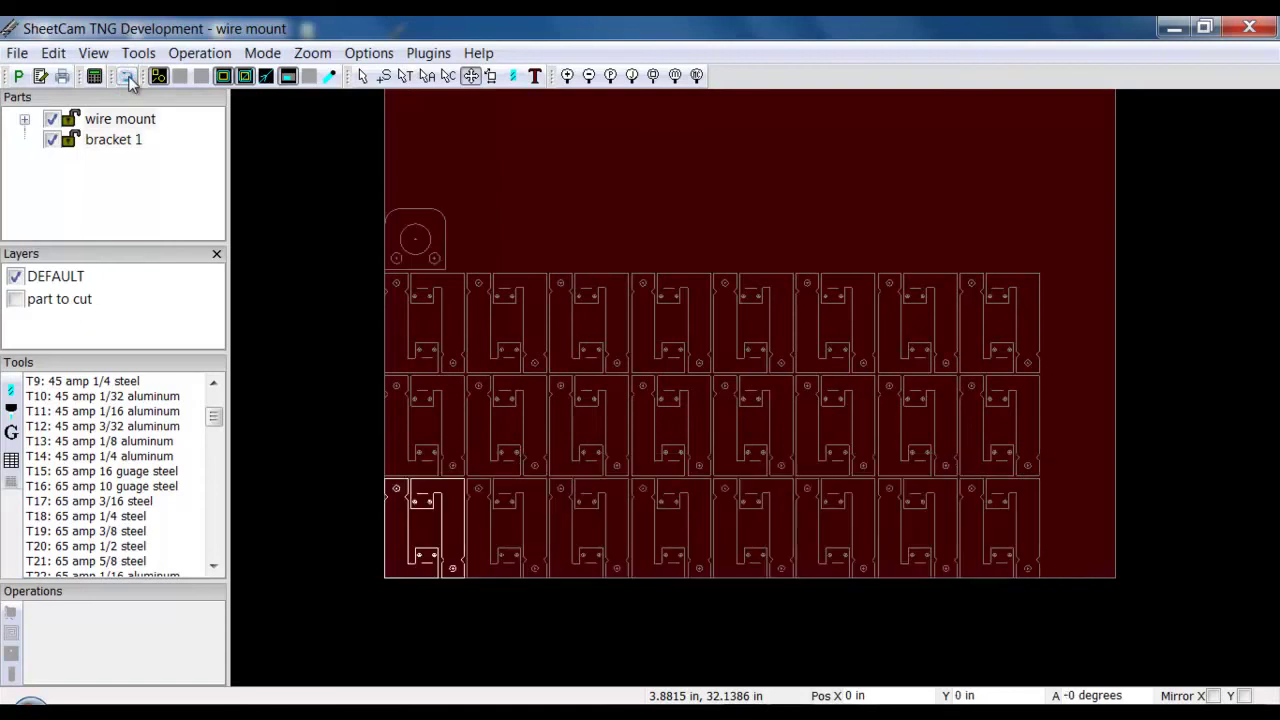
Array bracket 1 above the wire mounts in 11 columns and 2 rows with 0.2 in gaps between parts.
click(421, 243)
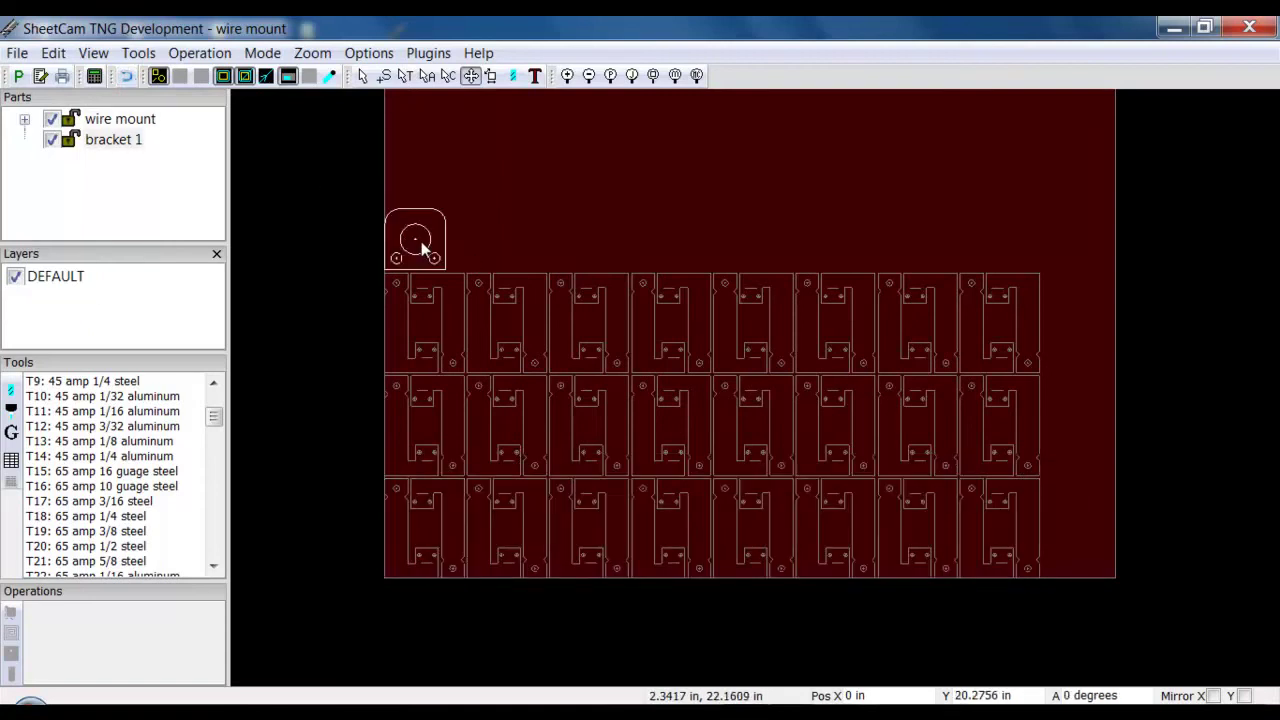
right_click(421, 241)
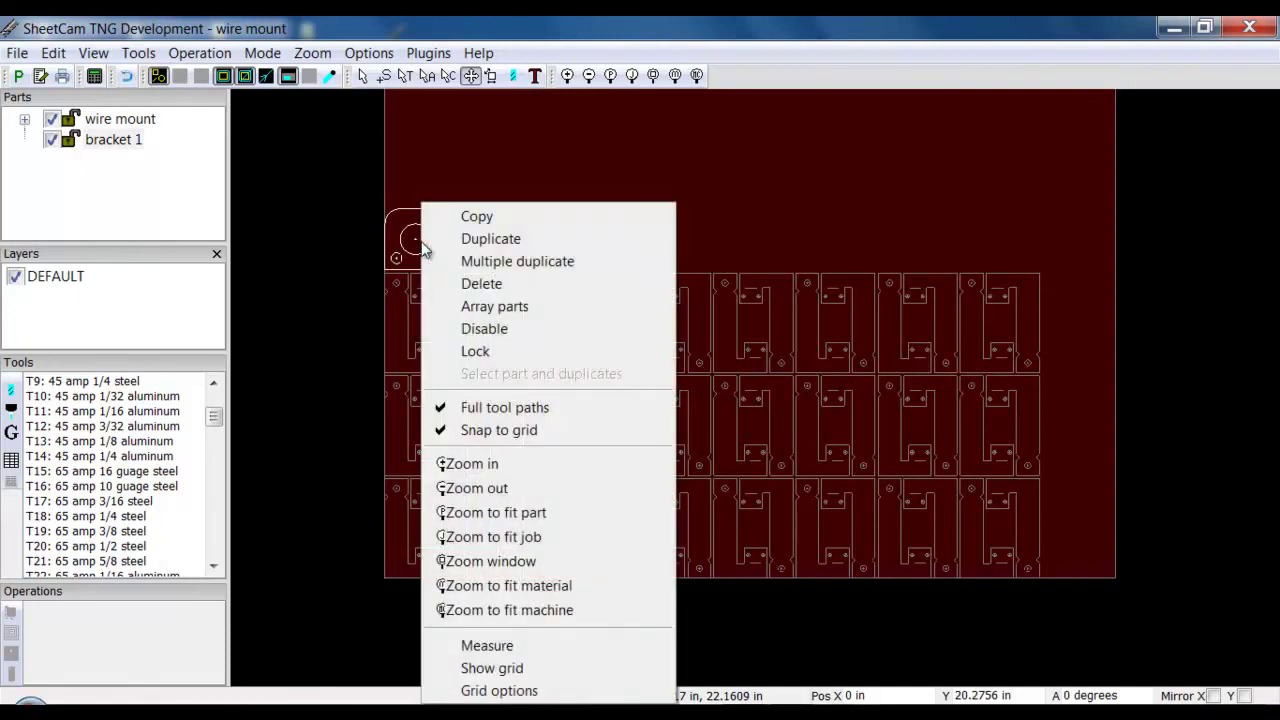
click(485, 306)
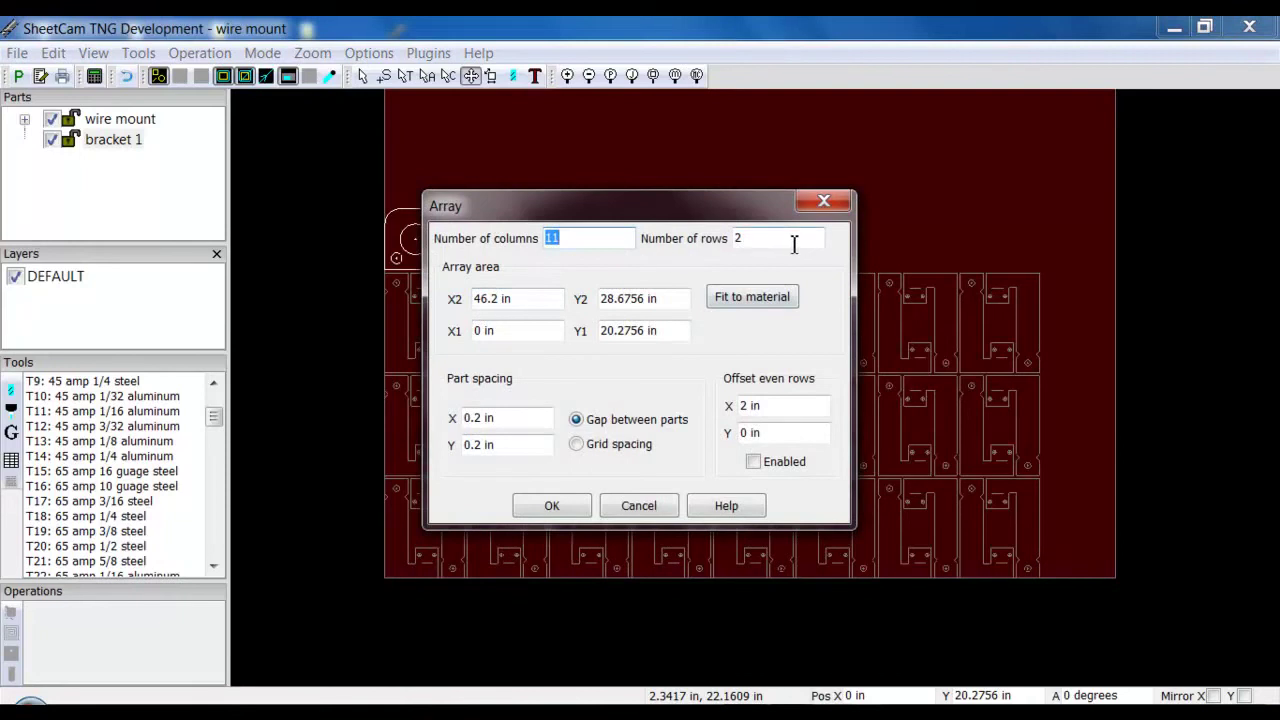
click(552, 507)
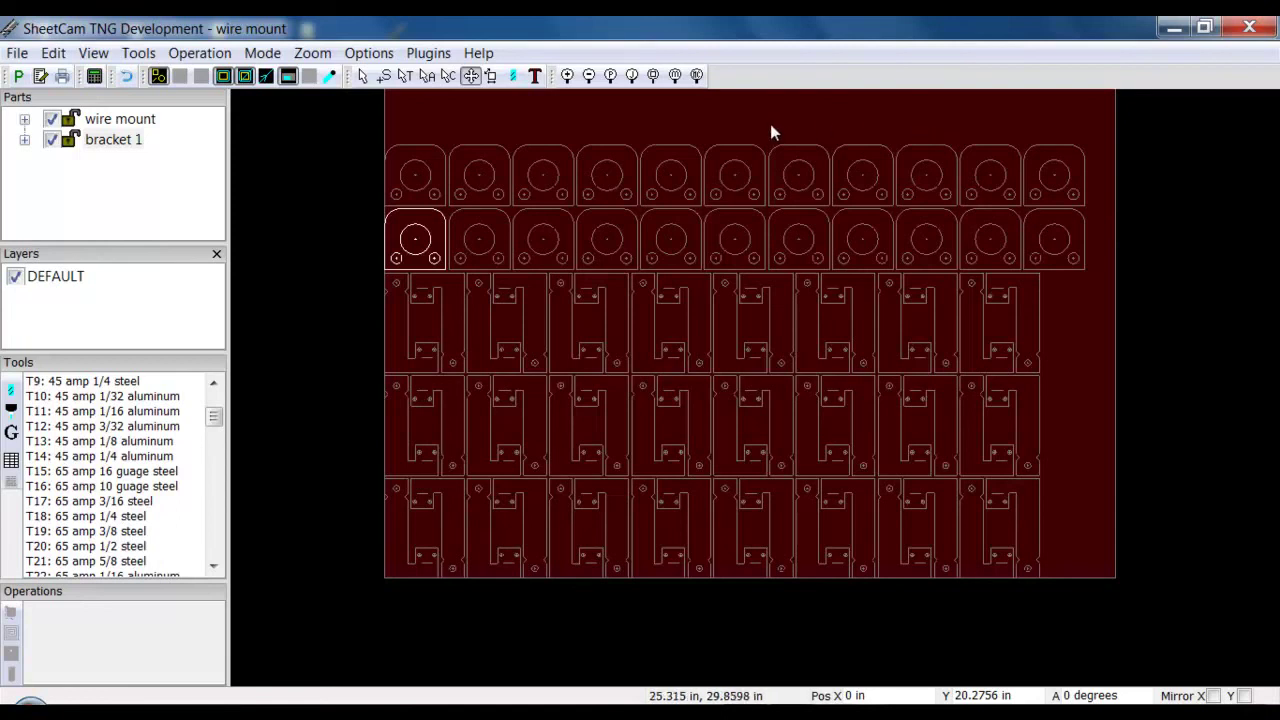
Duplicate bracket 1 and place four copies in a vertical column between the wire mounts and the sheet's right edge.
right_click(420, 250)
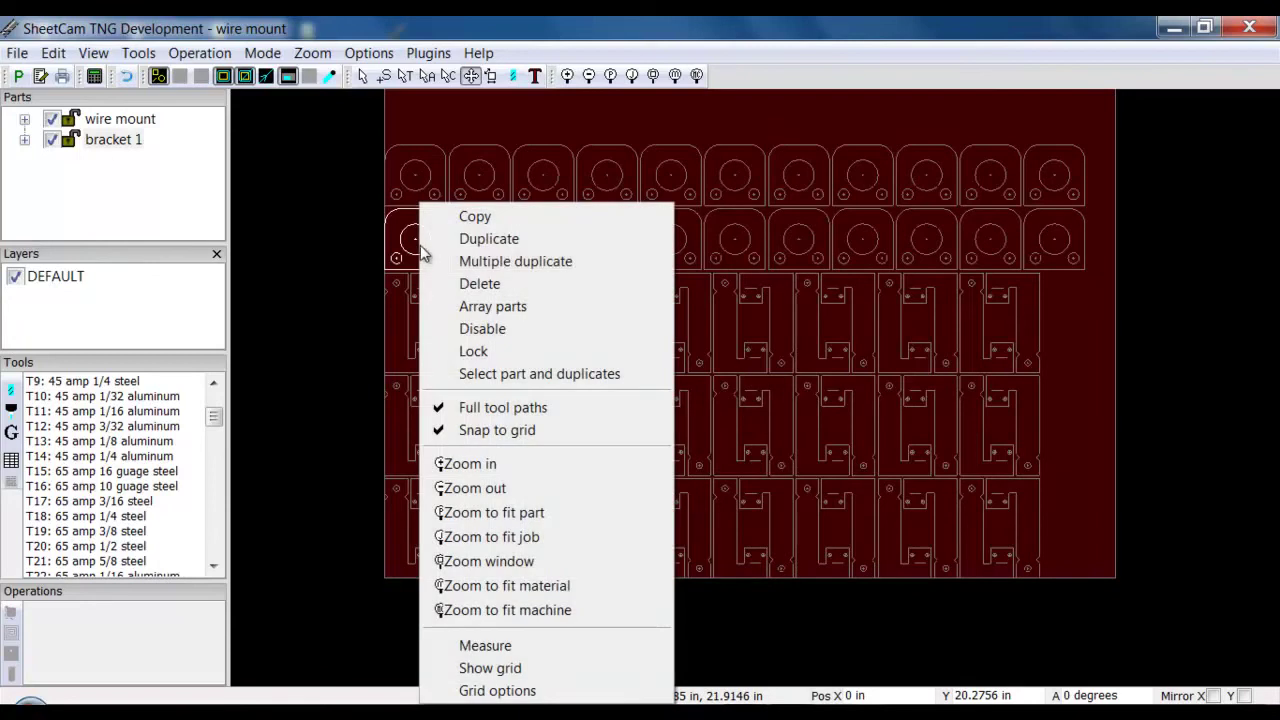
click(468, 239)
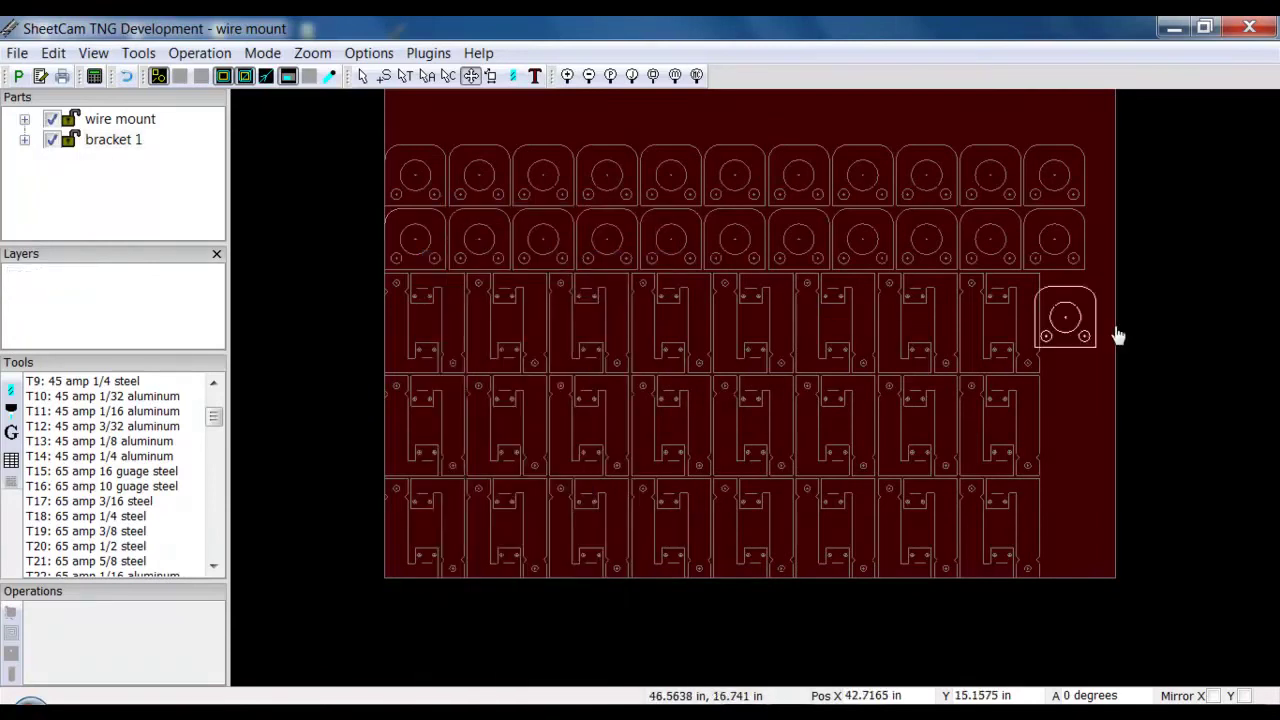
click(1086, 325)
click(1088, 390)
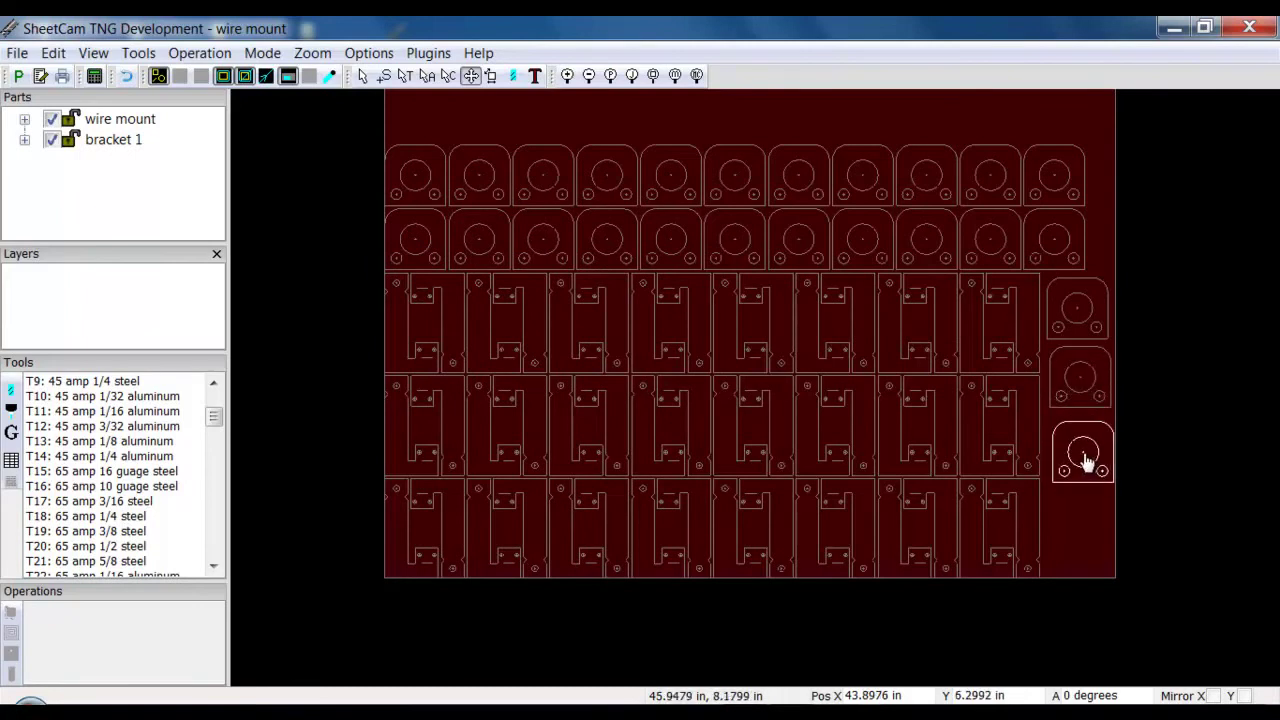
click(1085, 458)
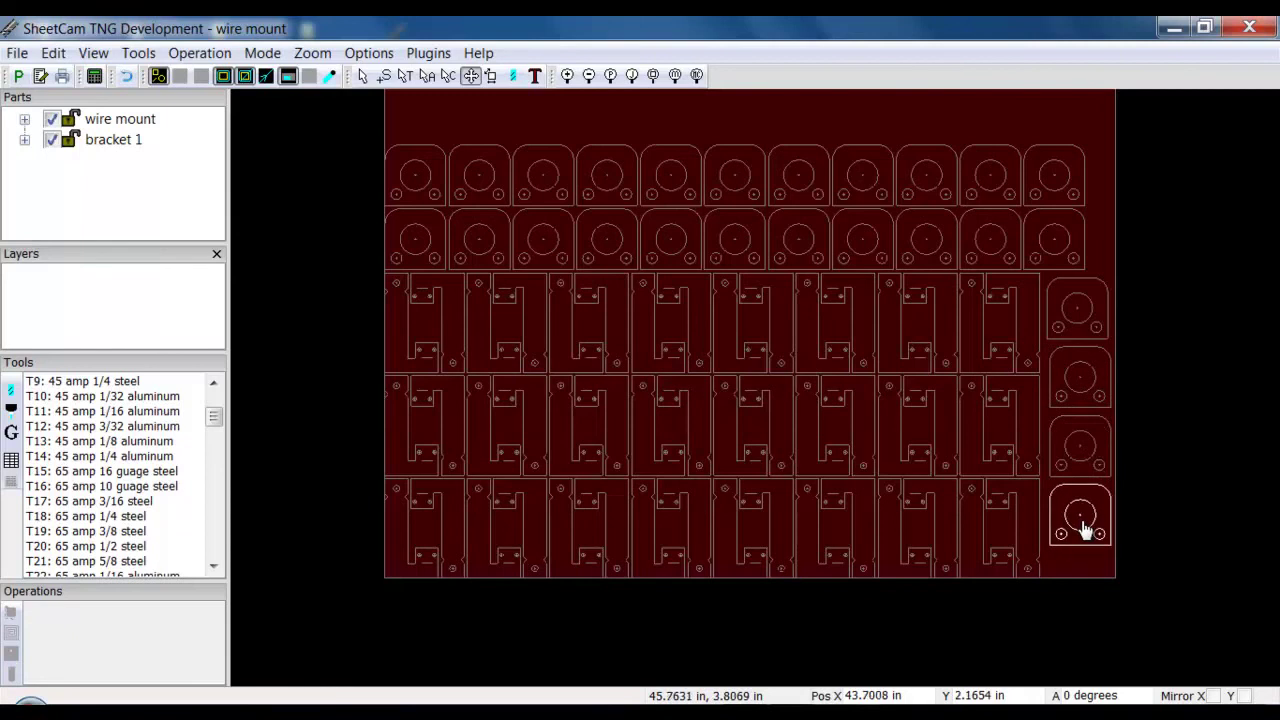
click(1085, 528)
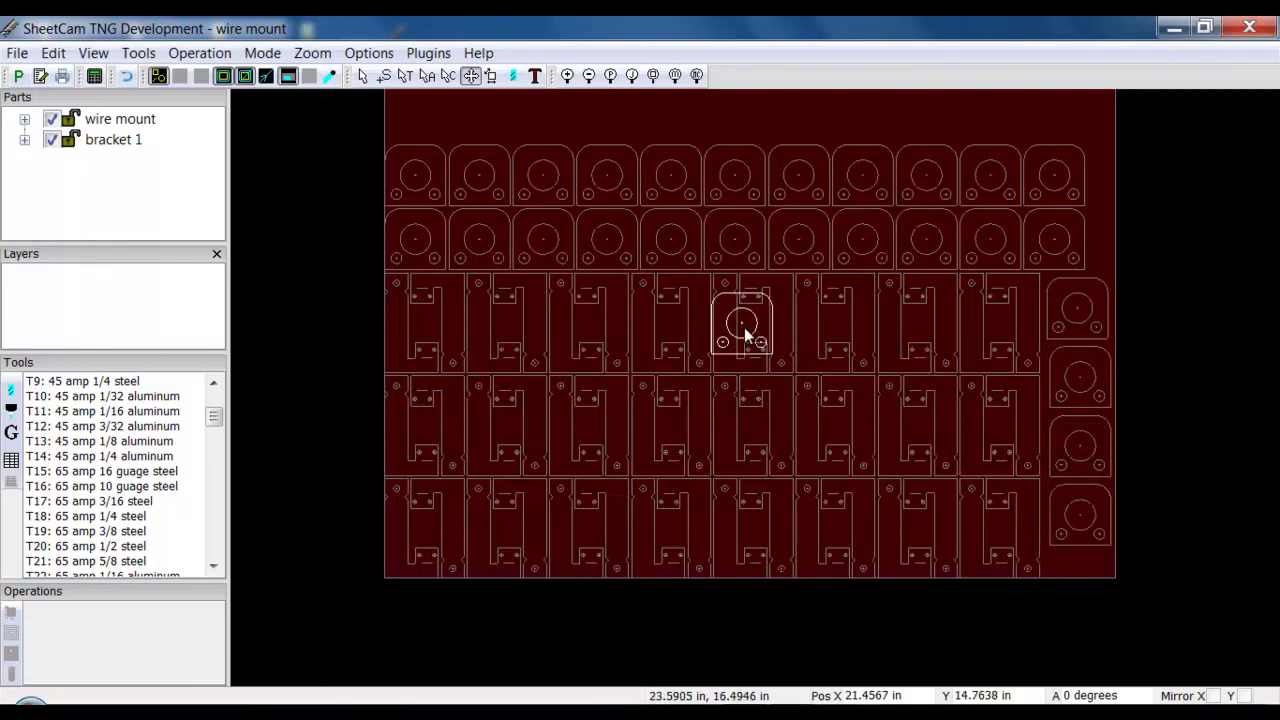
right_click(745, 335)
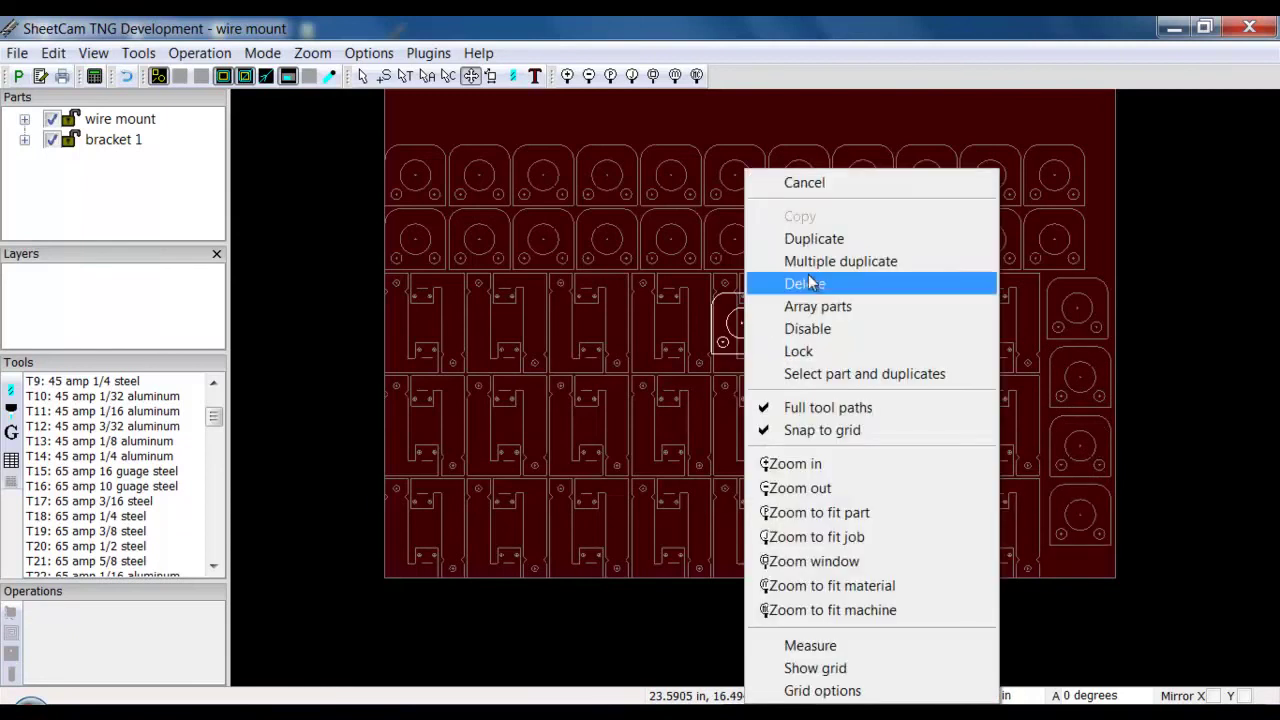
click(838, 182)
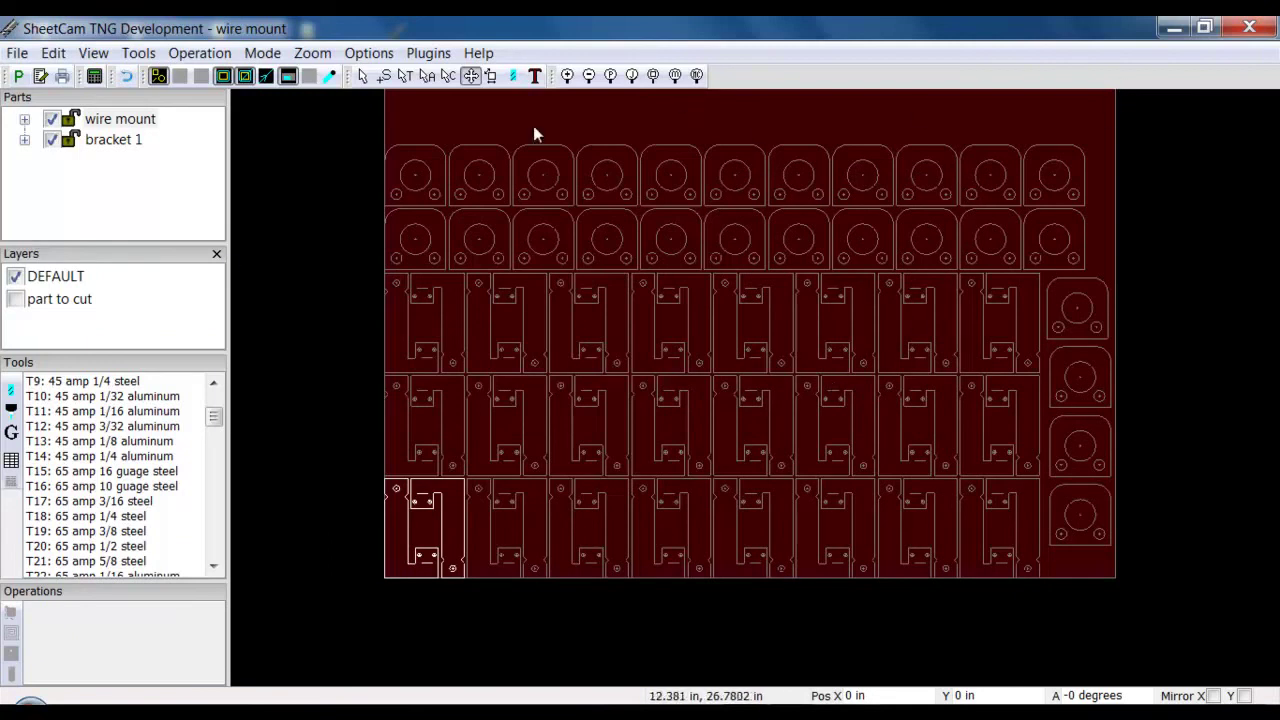
Add an Outside Offset plasma cut to the wire mount's DEFAULT layer using tool T18: 65 amp 1/4 steel.
click(361, 77)
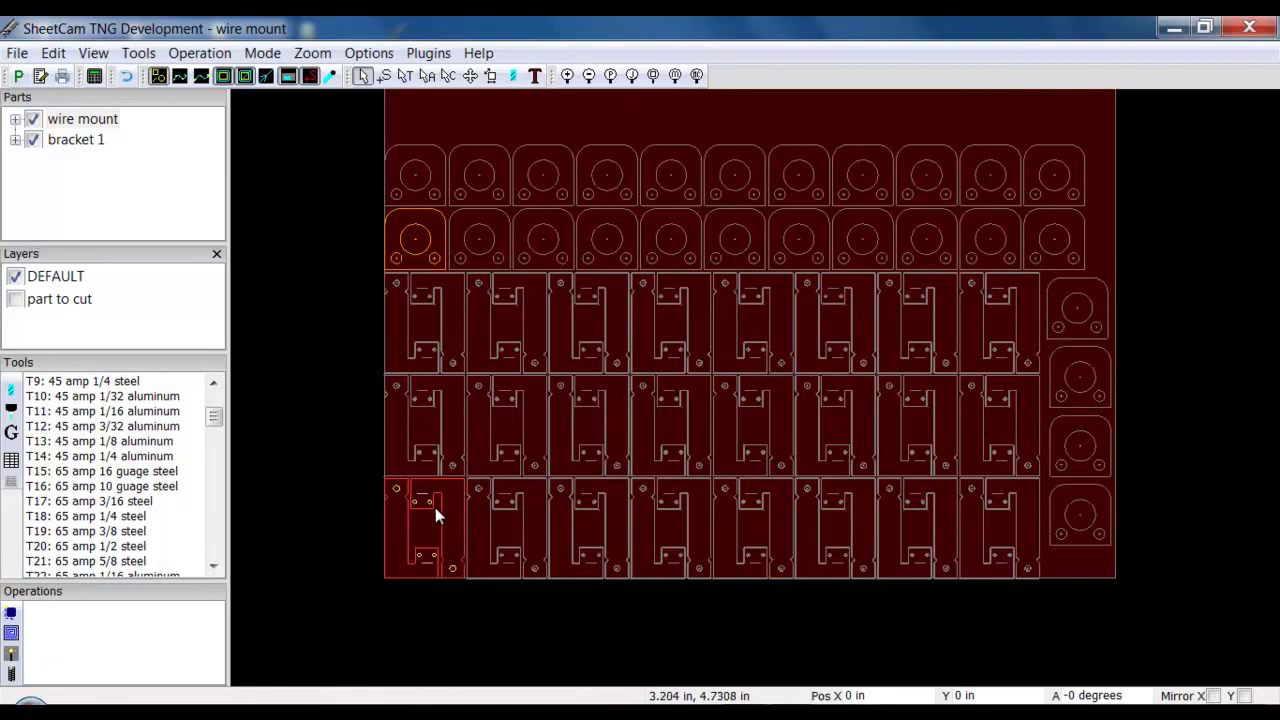
click(96, 144)
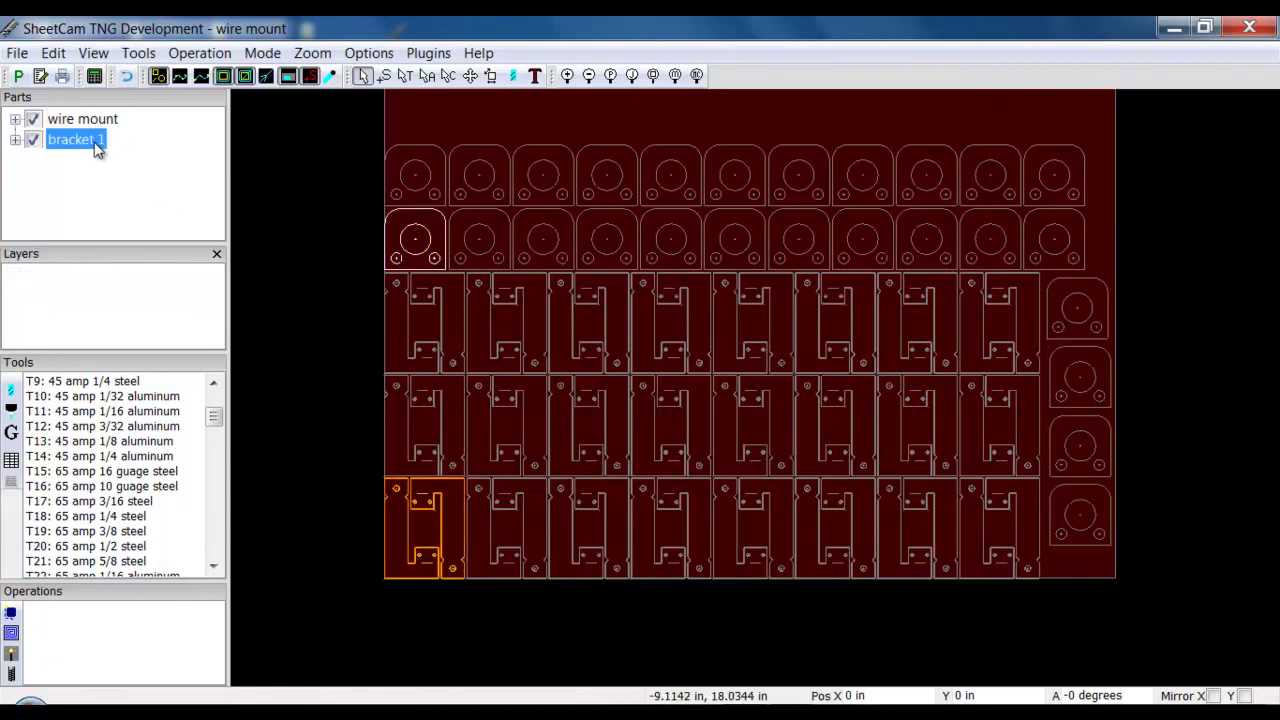
click(421, 241)
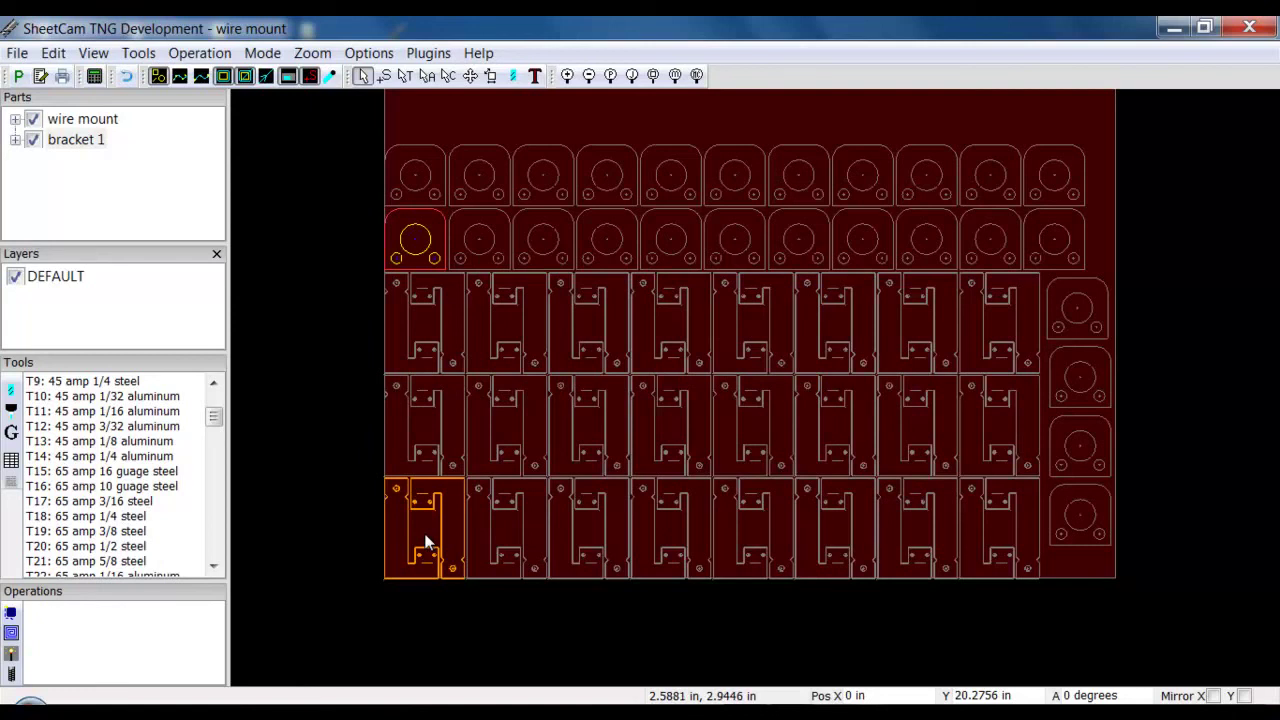
click(85, 121)
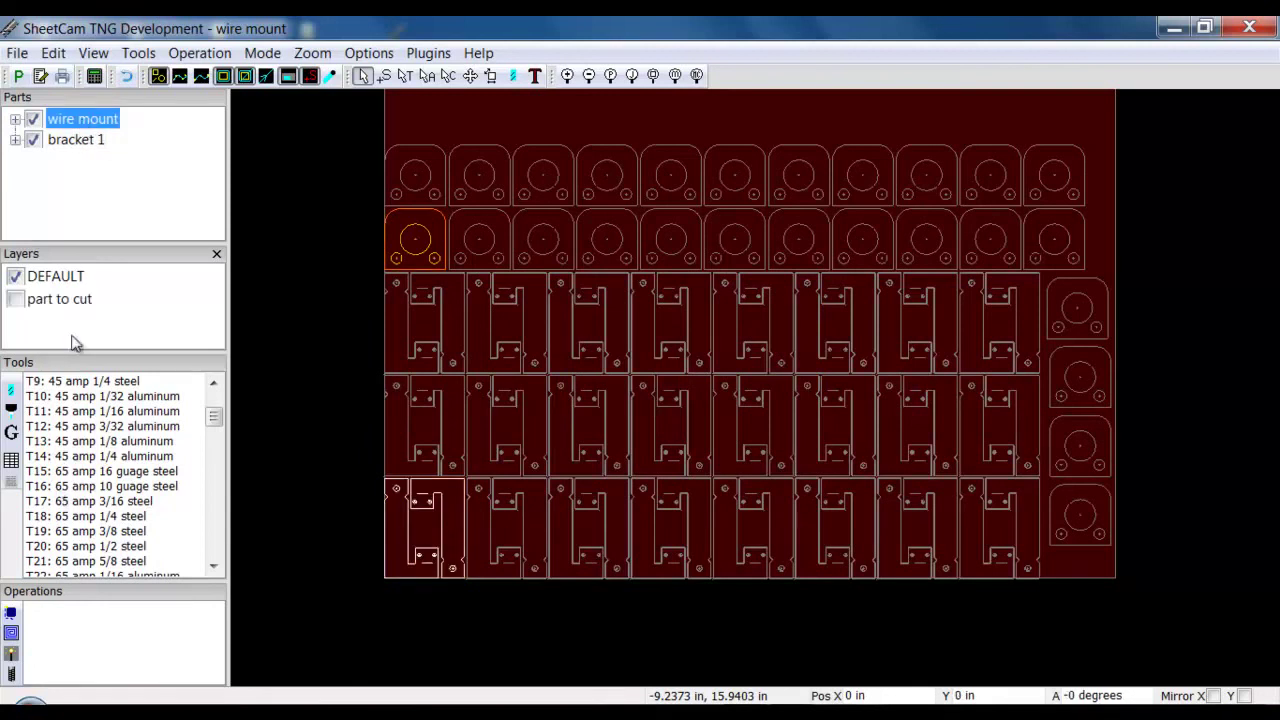
click(199, 53)
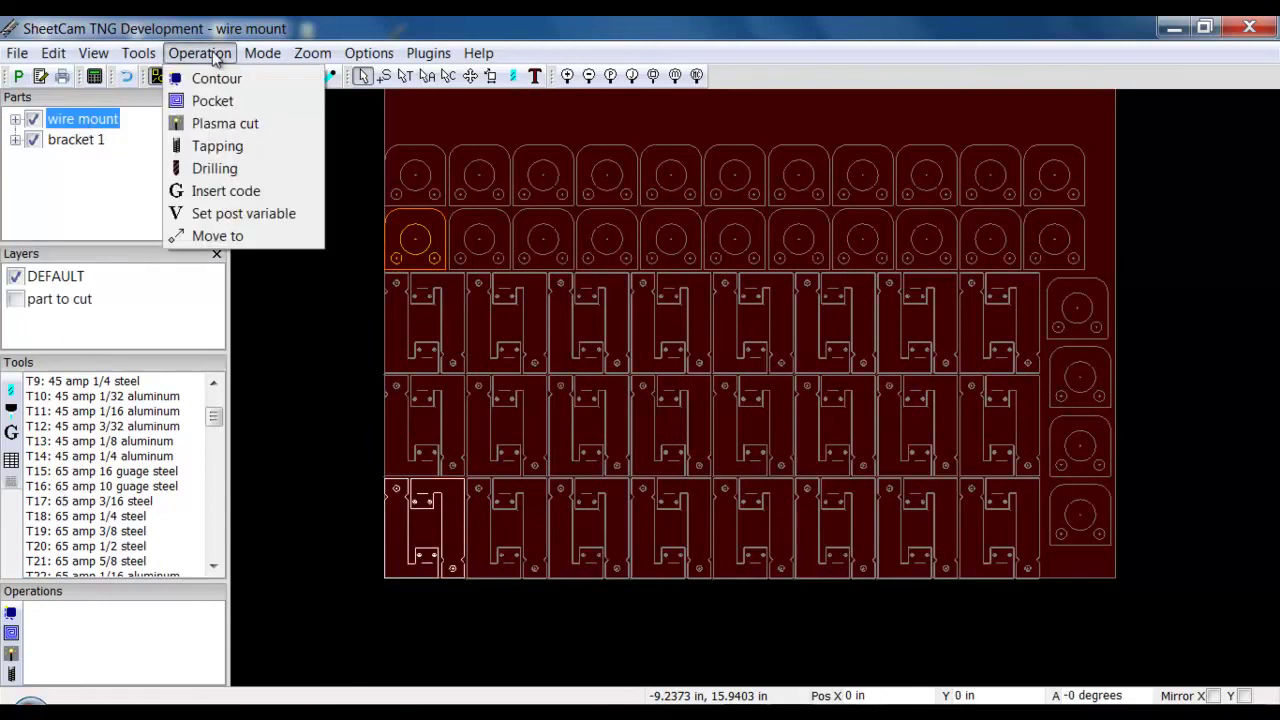
click(213, 126)
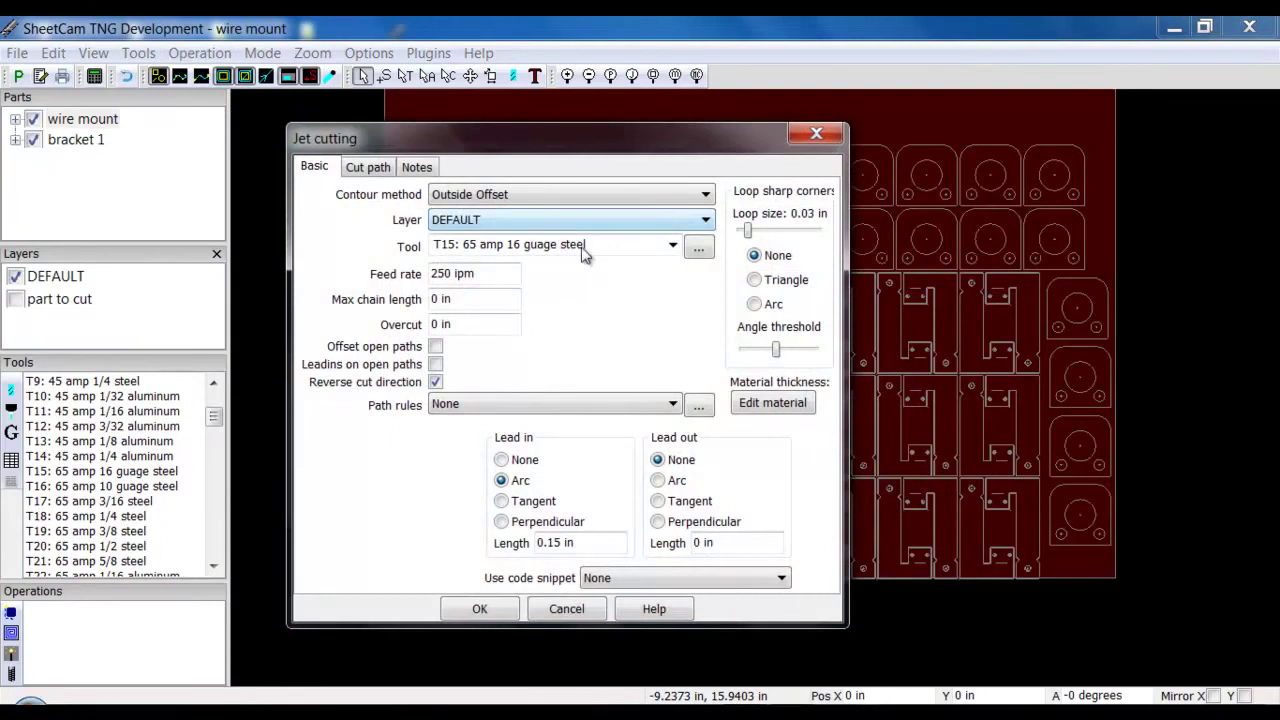
click(673, 246)
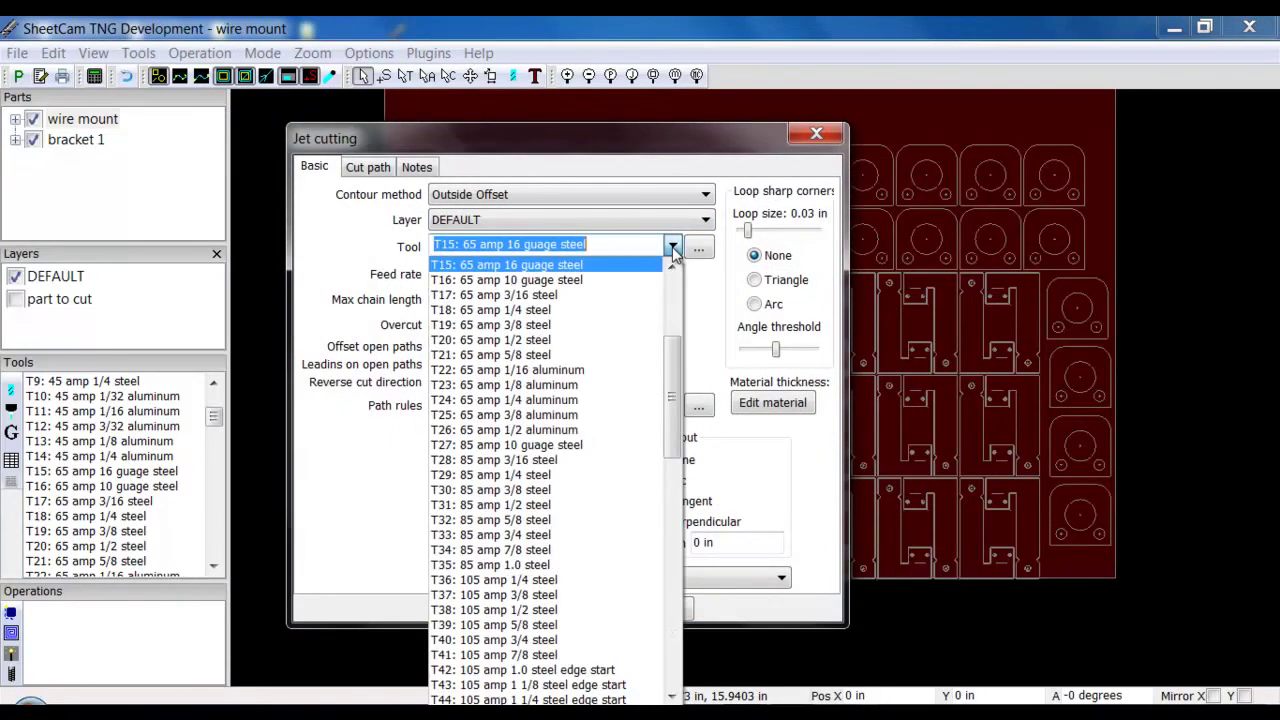
click(586, 311)
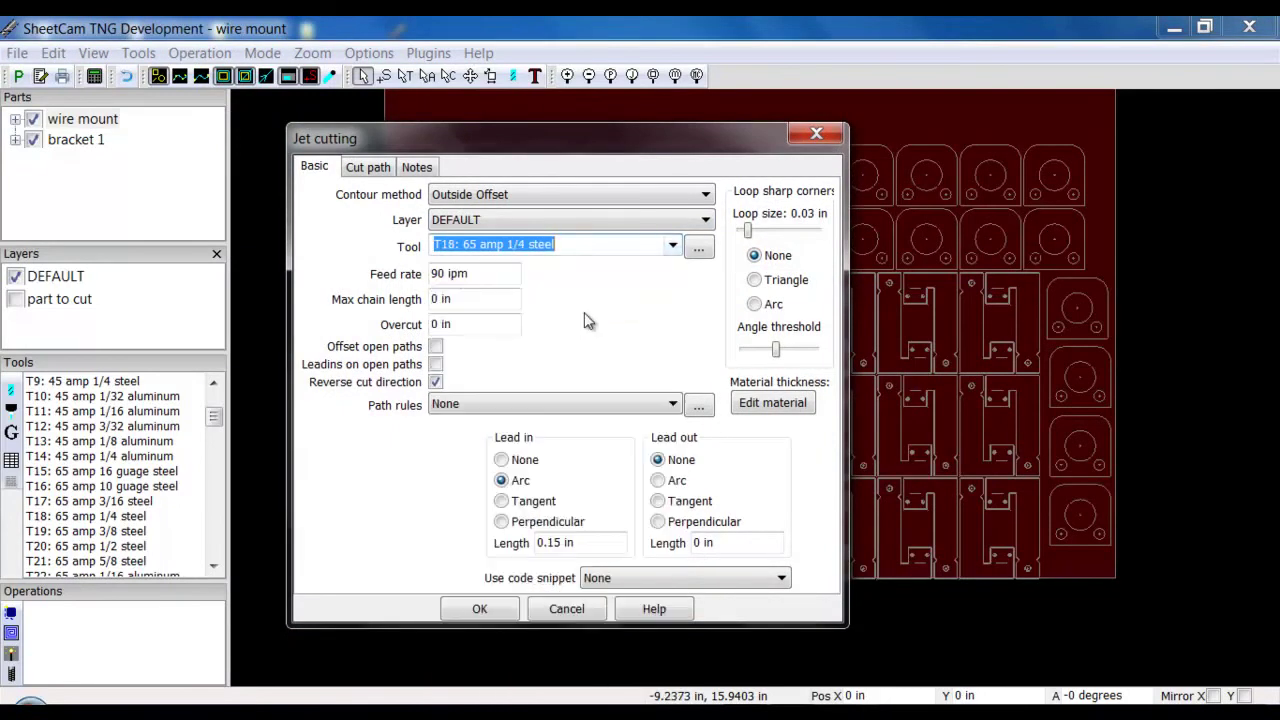
click(480, 609)
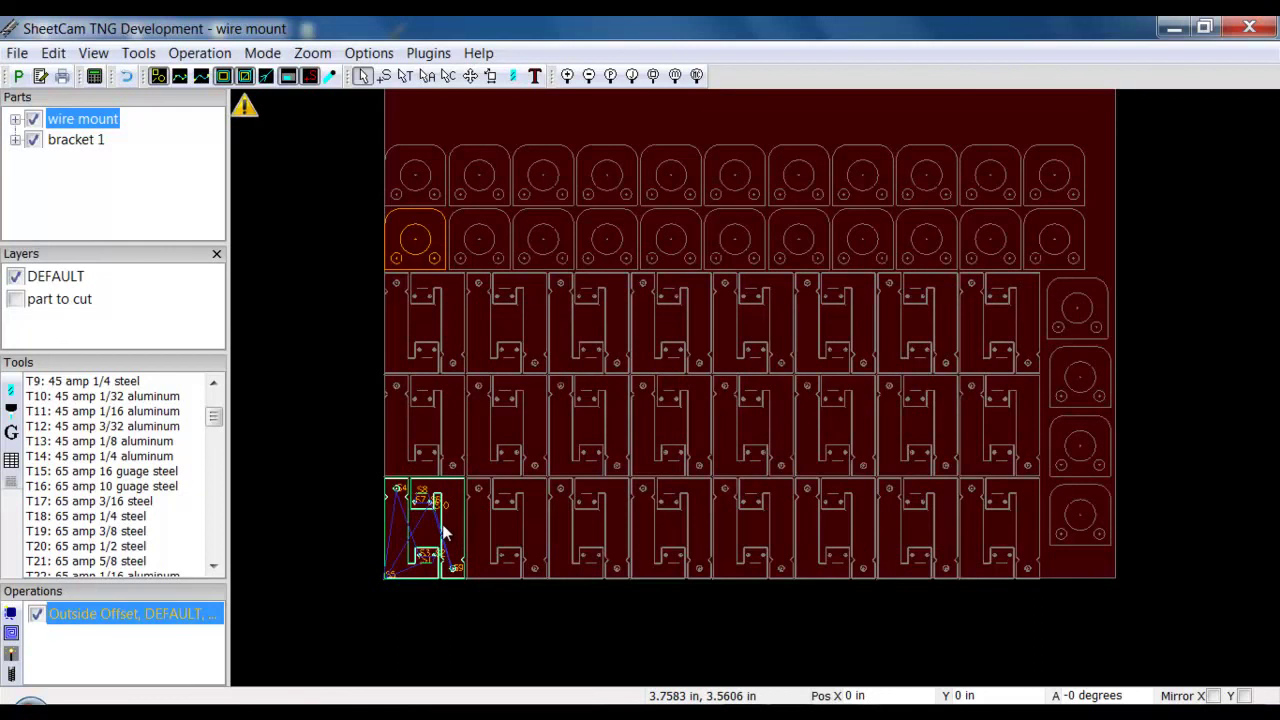
Add an Outside Offset plasma cut to bracket 1's DEFAULT layer with T18: 65 amp 1/4 steel and a 0.15 in arc lead-in.
click(77, 146)
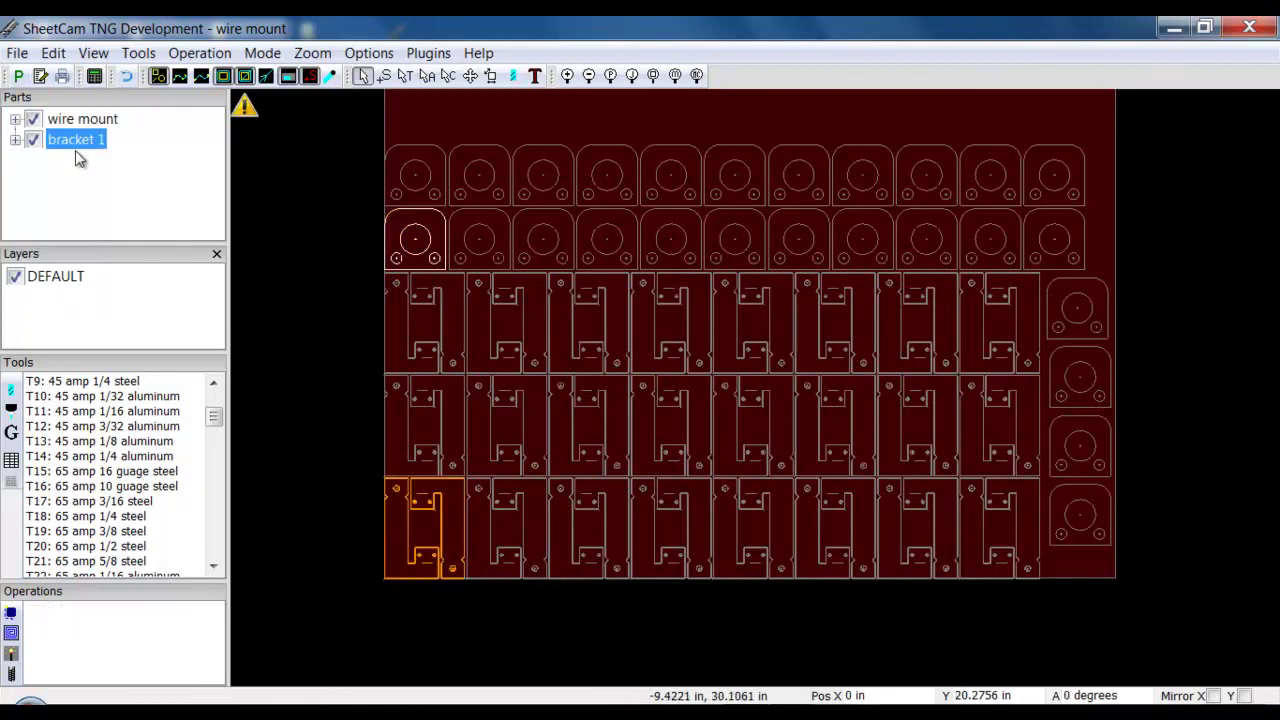
right_click(418, 239)
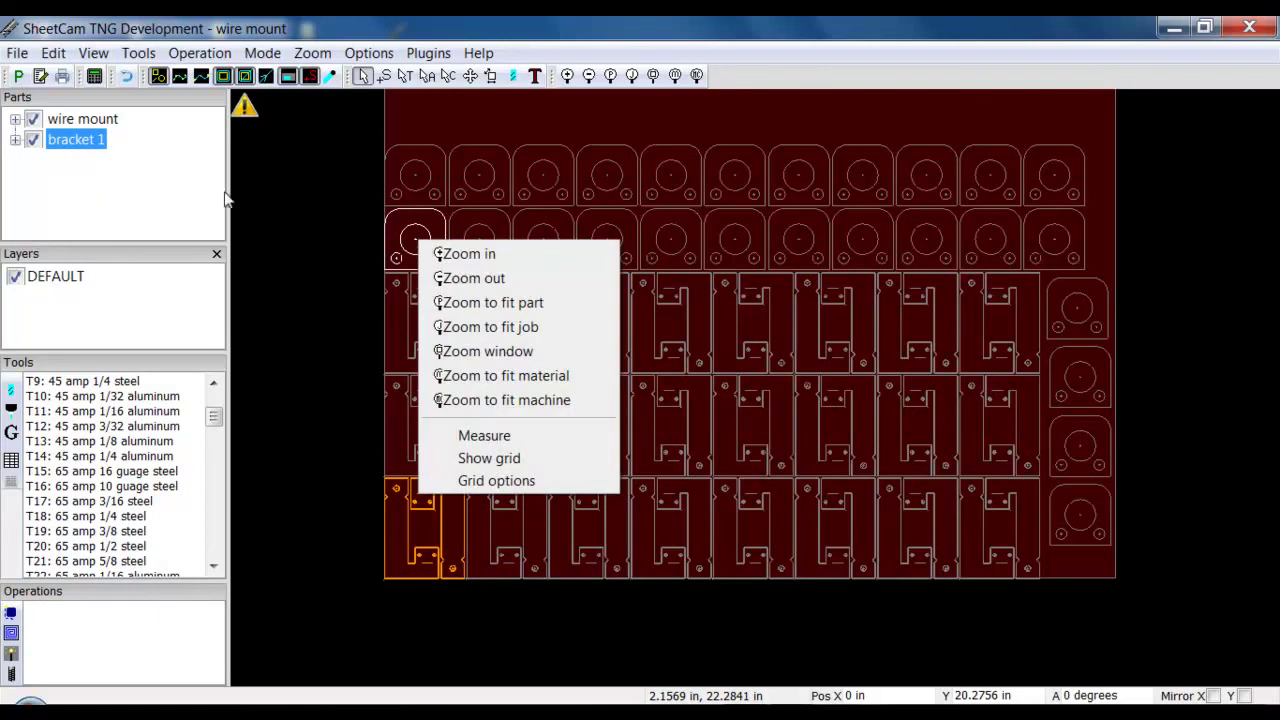
double_click(78, 142)
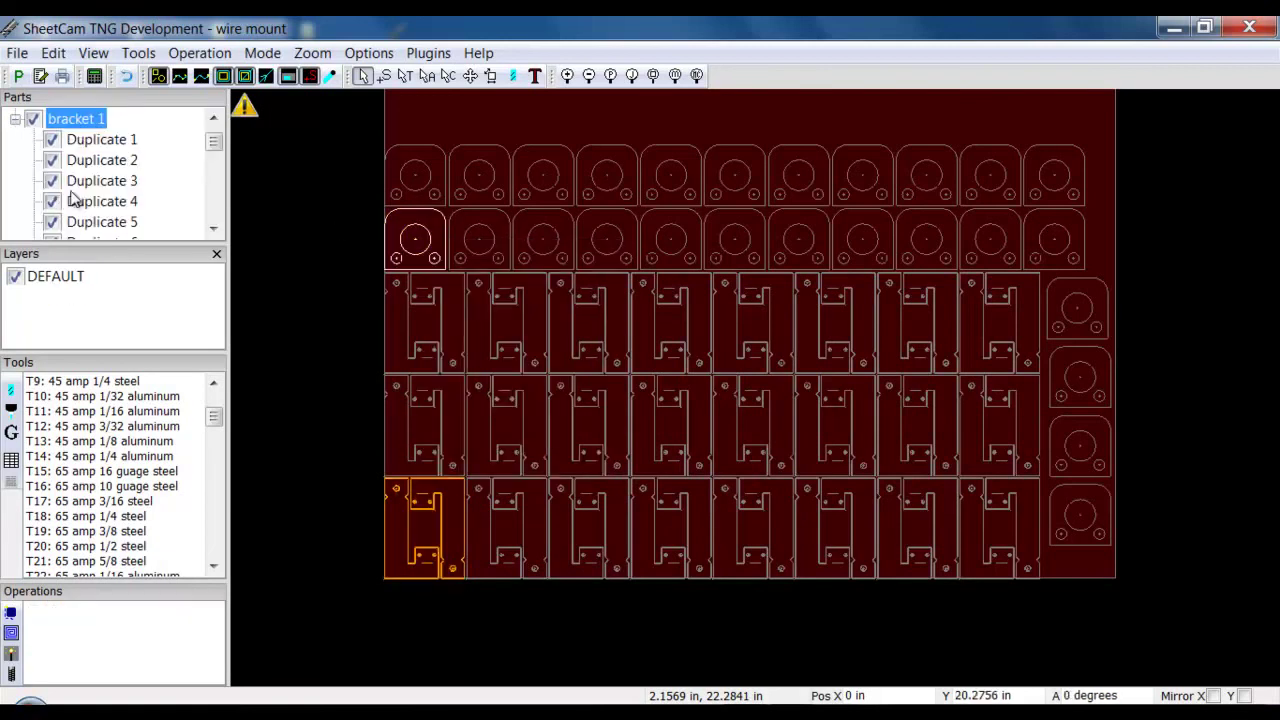
click(200, 55)
click(228, 123)
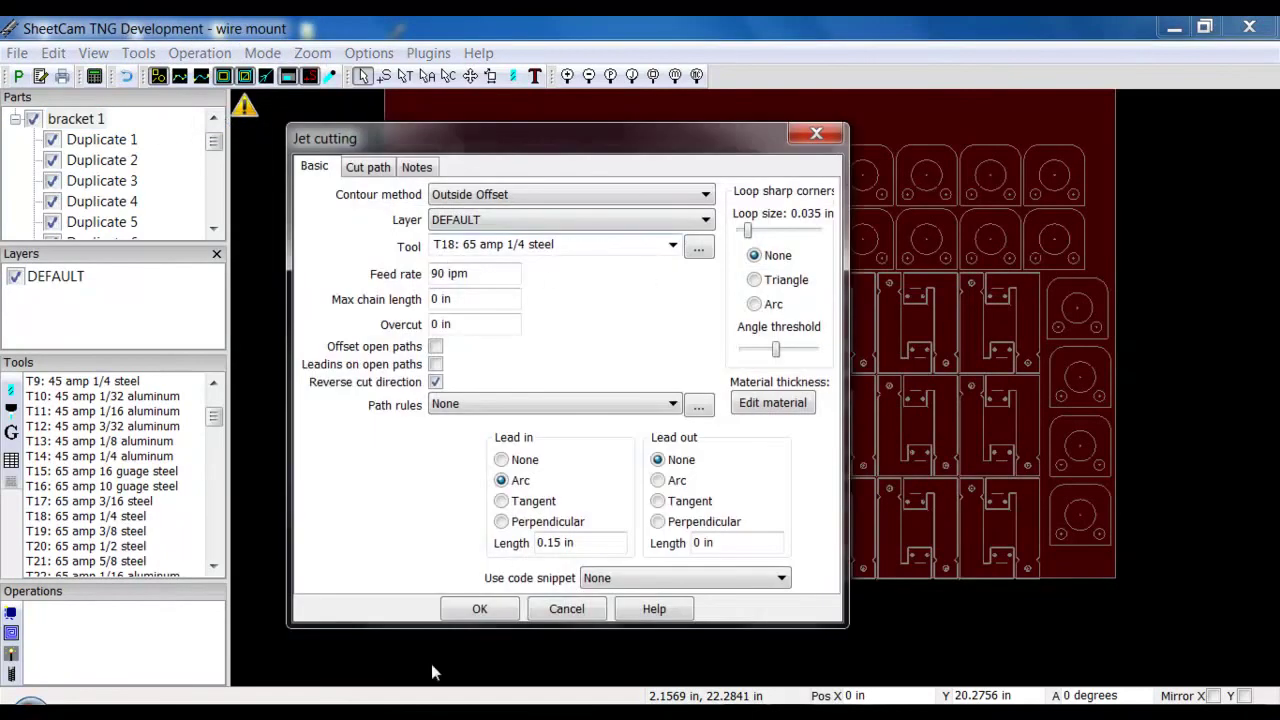
click(480, 610)
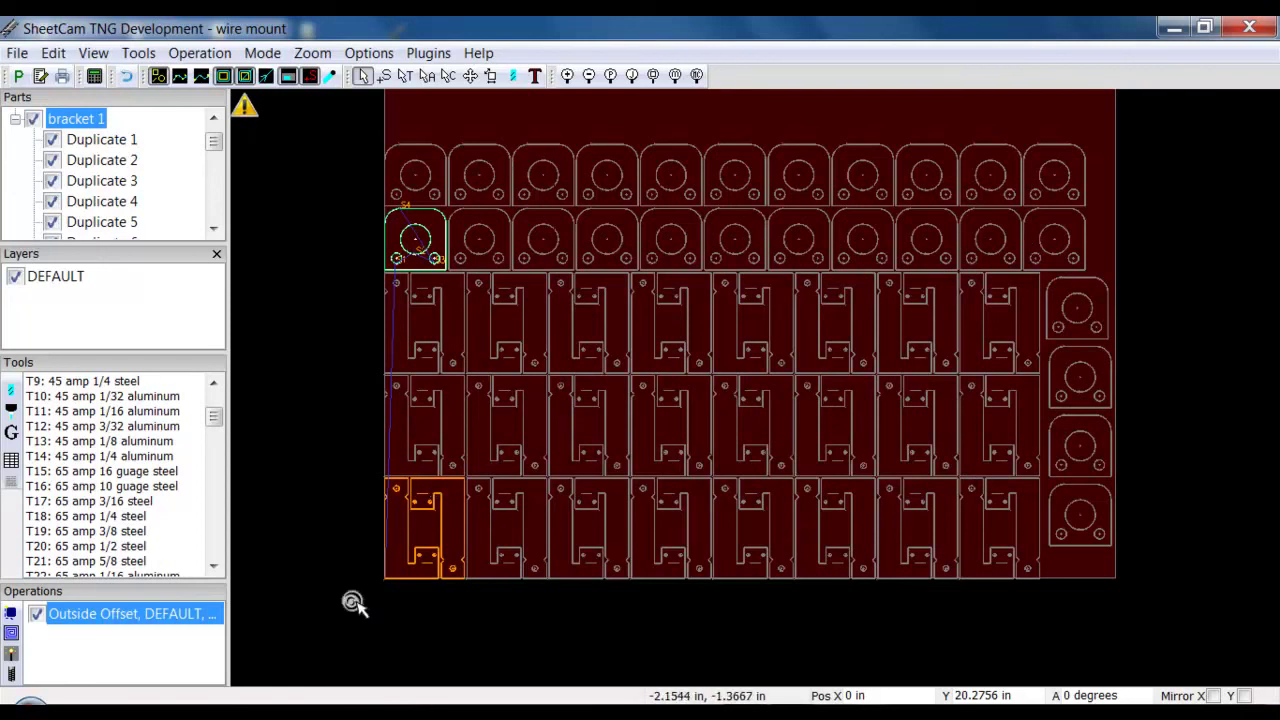
Collapse bracket 1's list of duplicates and start post-processing the nested job.
click(15, 118)
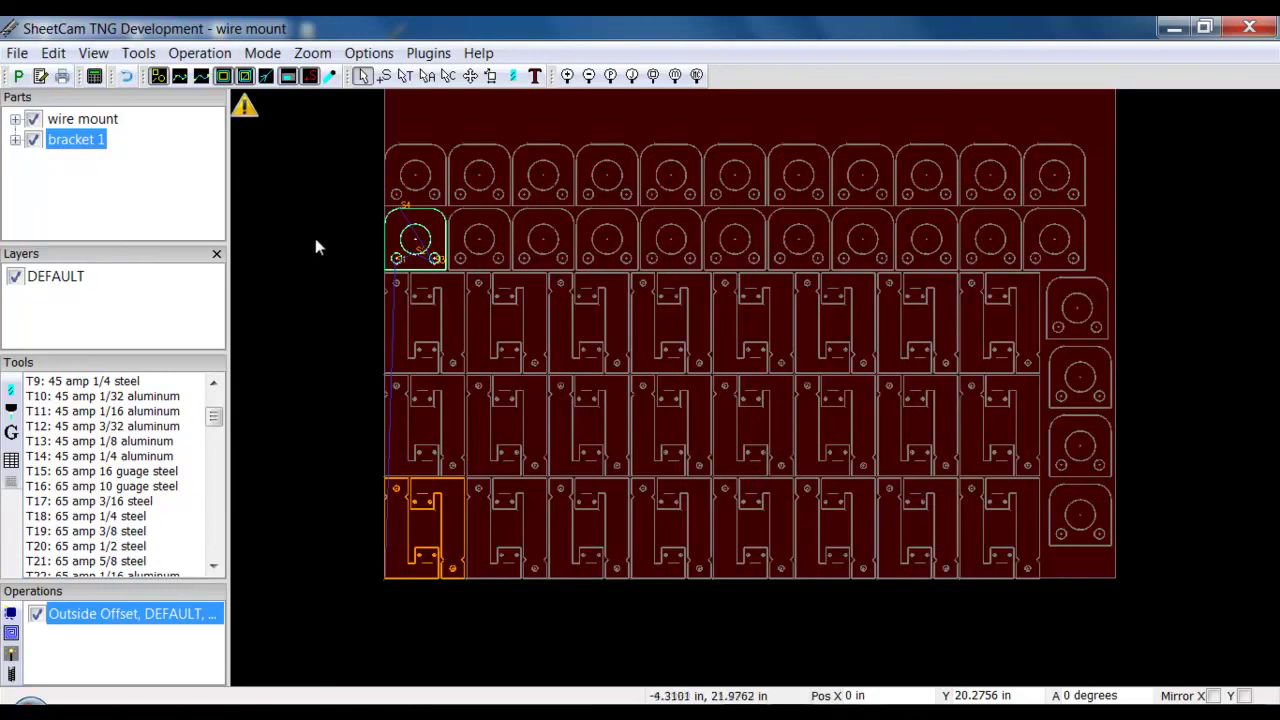
click(19, 79)
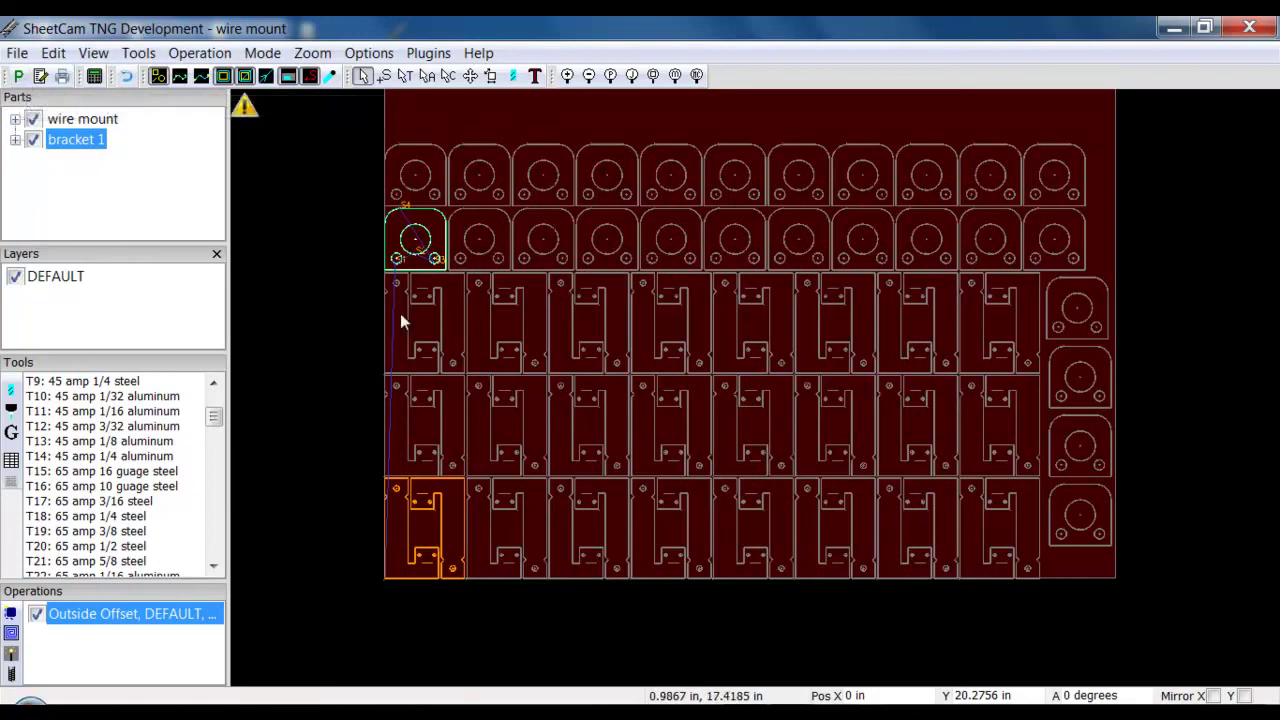